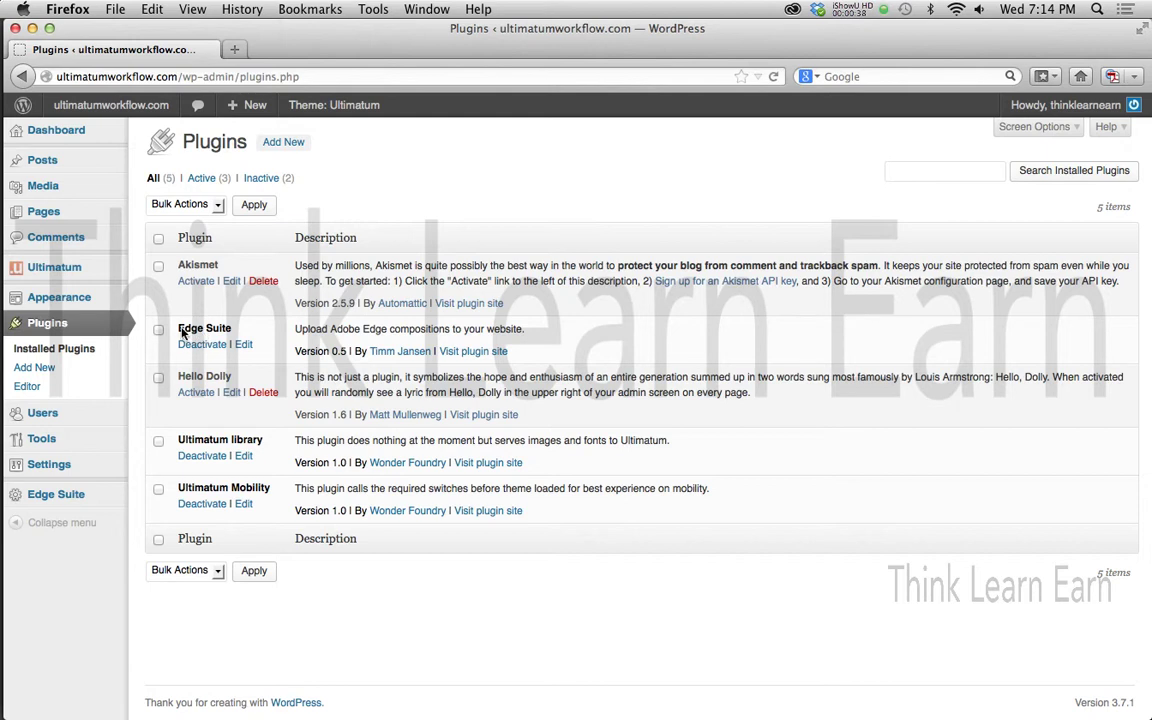
Step: Search the plugin directory for "edge suite" from the page for adding new plugins
{"action": "left_click", "coordinate": [52, 368]}
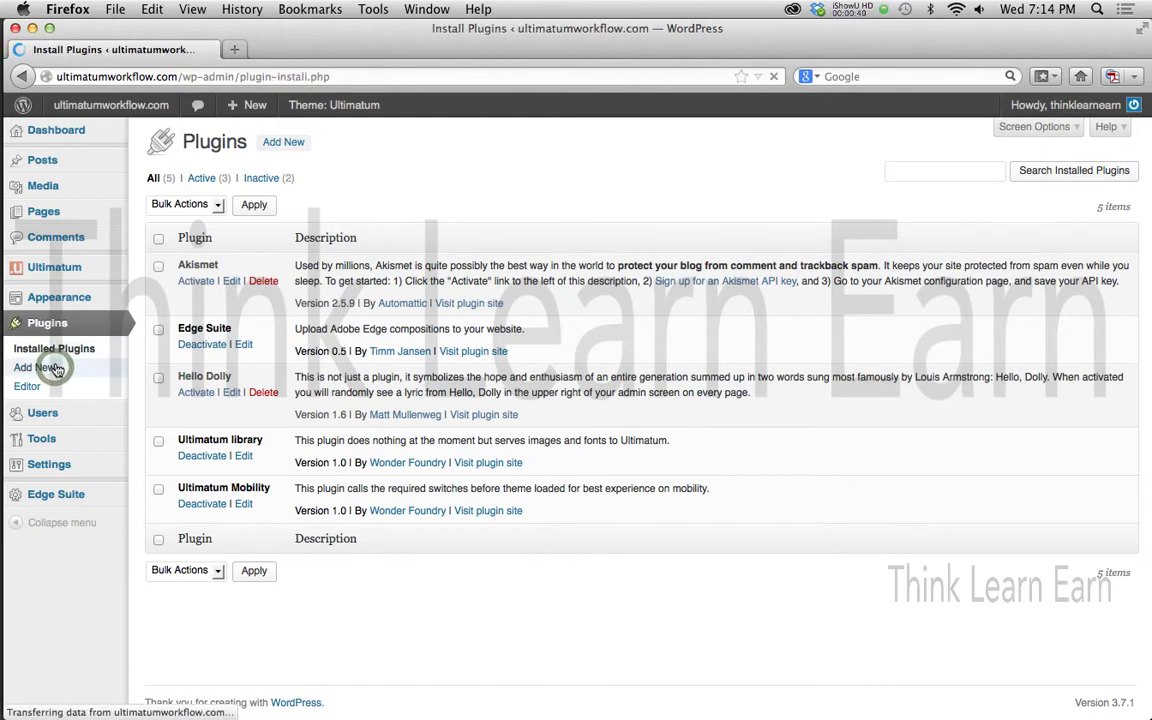
{"action": "left_click", "coordinate": [192, 272]}
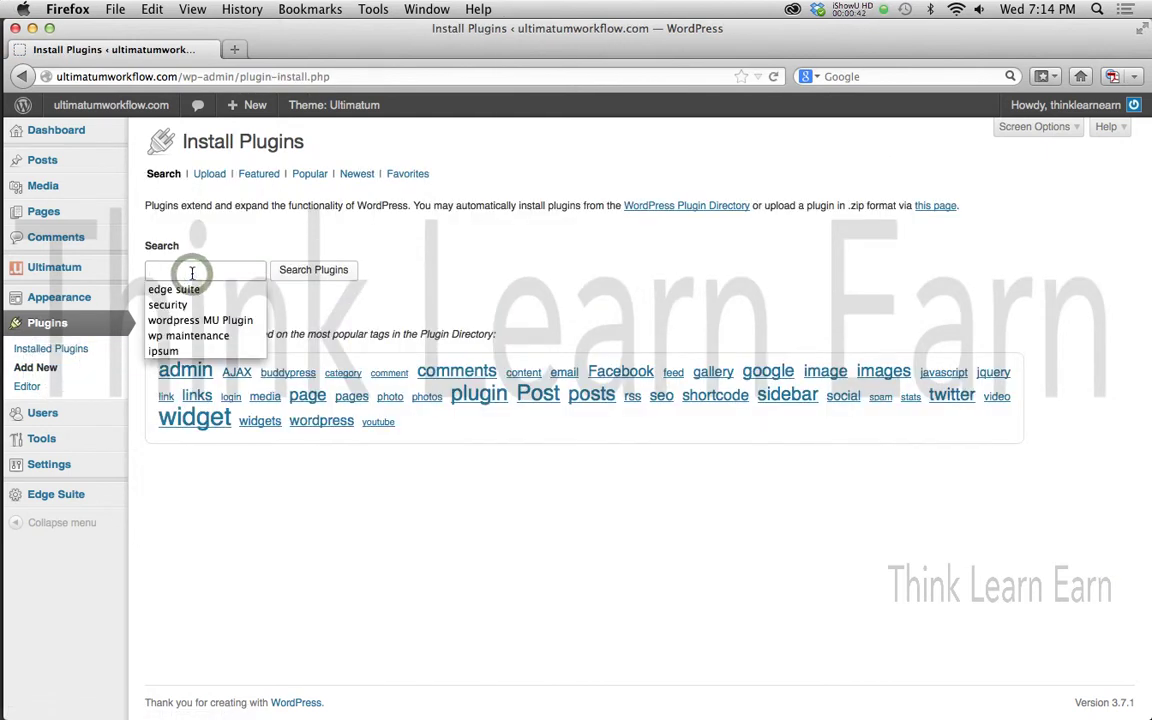
{"action": "left_click", "coordinate": [174, 289]}
{"action": "left_click", "coordinate": [307, 275]}
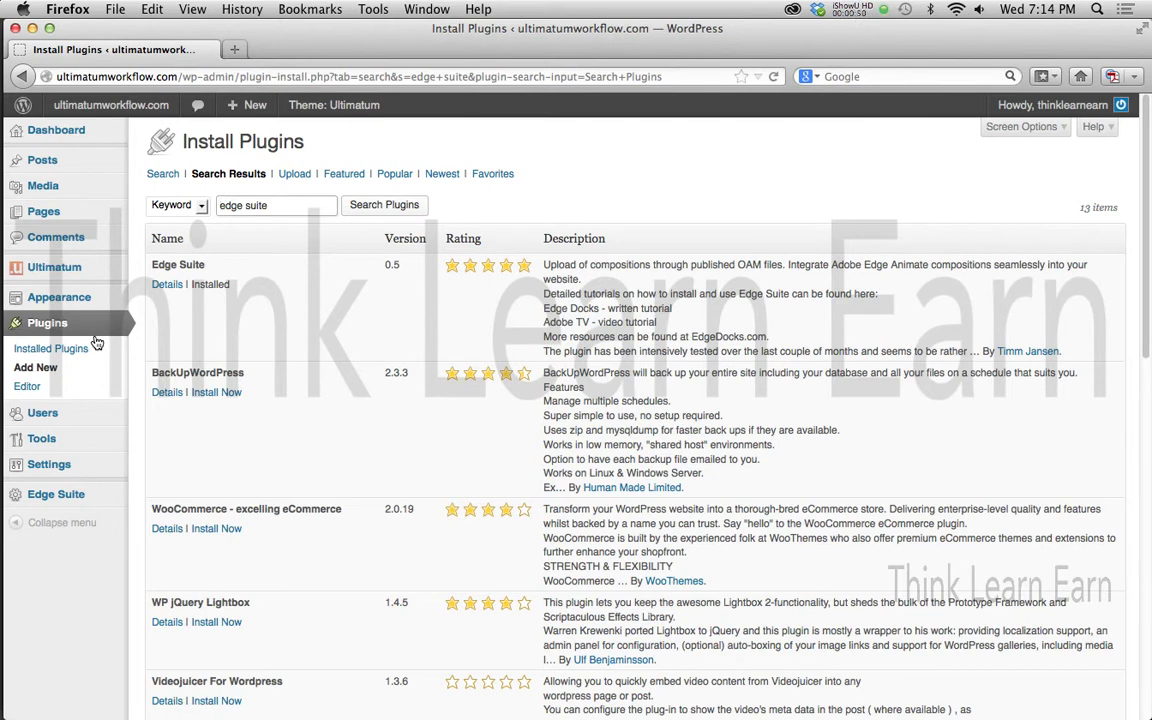
Step: Open the Edge Suite plugin's page for managing compositions
{"action": "mouse_move", "coordinate": [70, 494]}
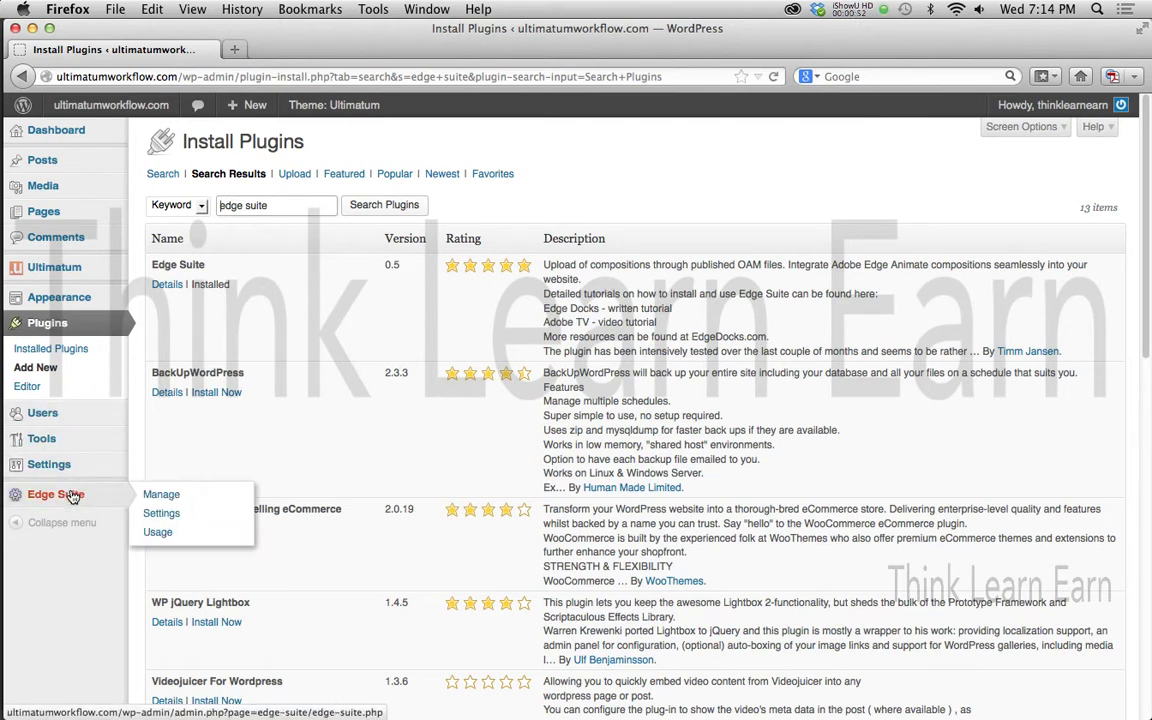
{"action": "left_click", "coordinate": [161, 496]}
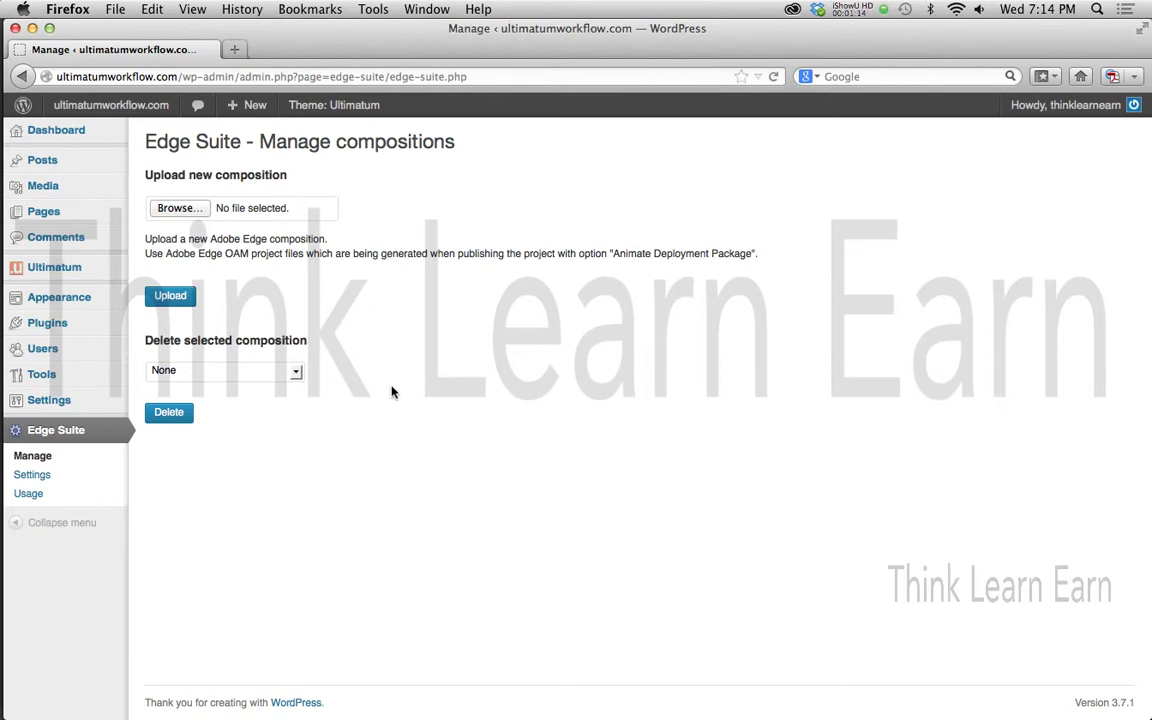
{"action": "left_click", "coordinate": [516, 402]}
Step: Switch to Edge Animate, preview the fashion-gals composition in the browser, and return to the project
{"action": "key", "text": "super+Tab"}
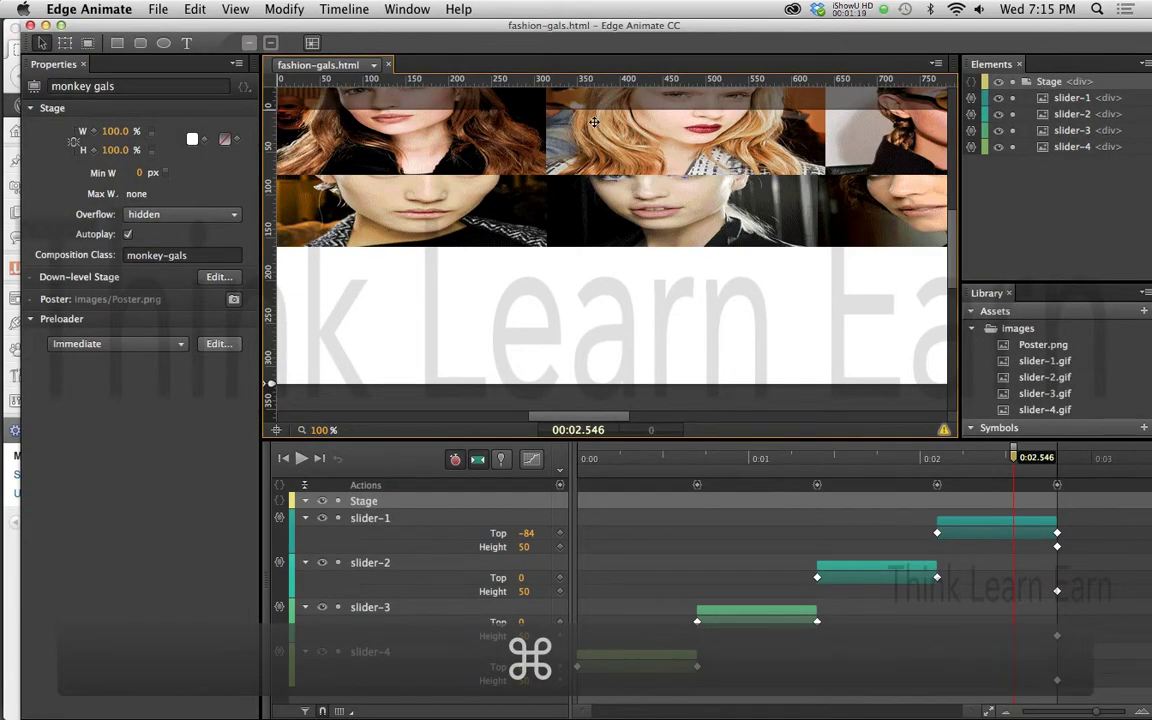
{"action": "key", "text": "super+Return"}
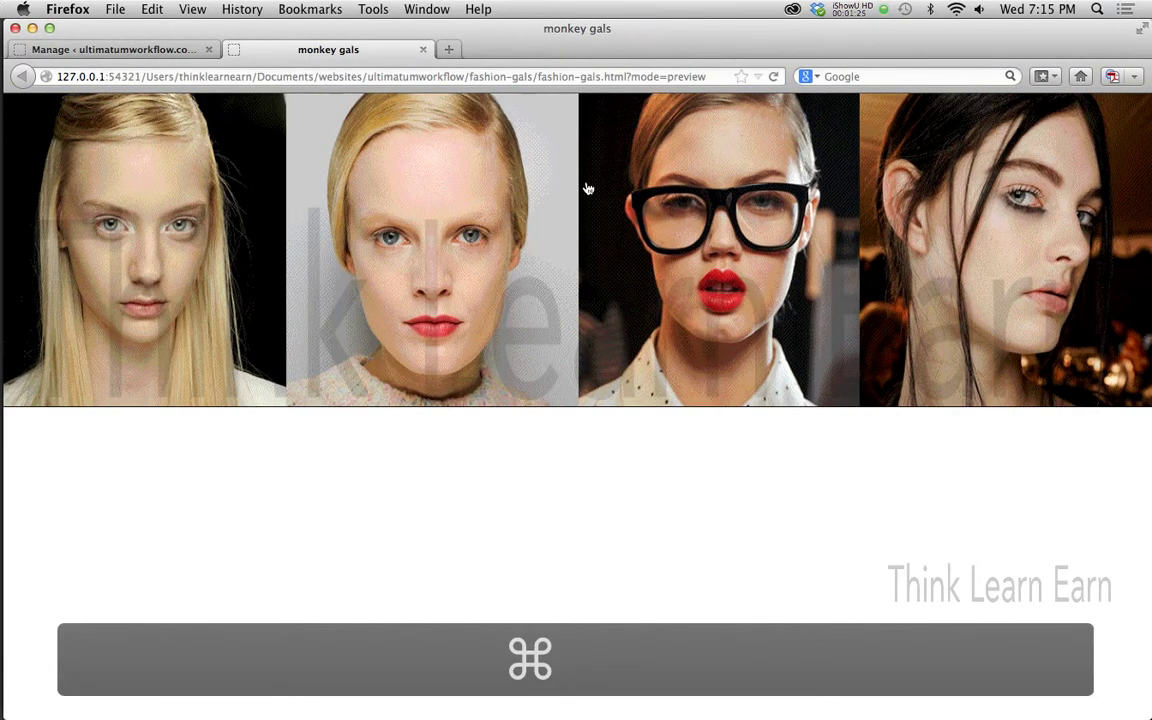
{"action": "key", "text": "super+Tab"}
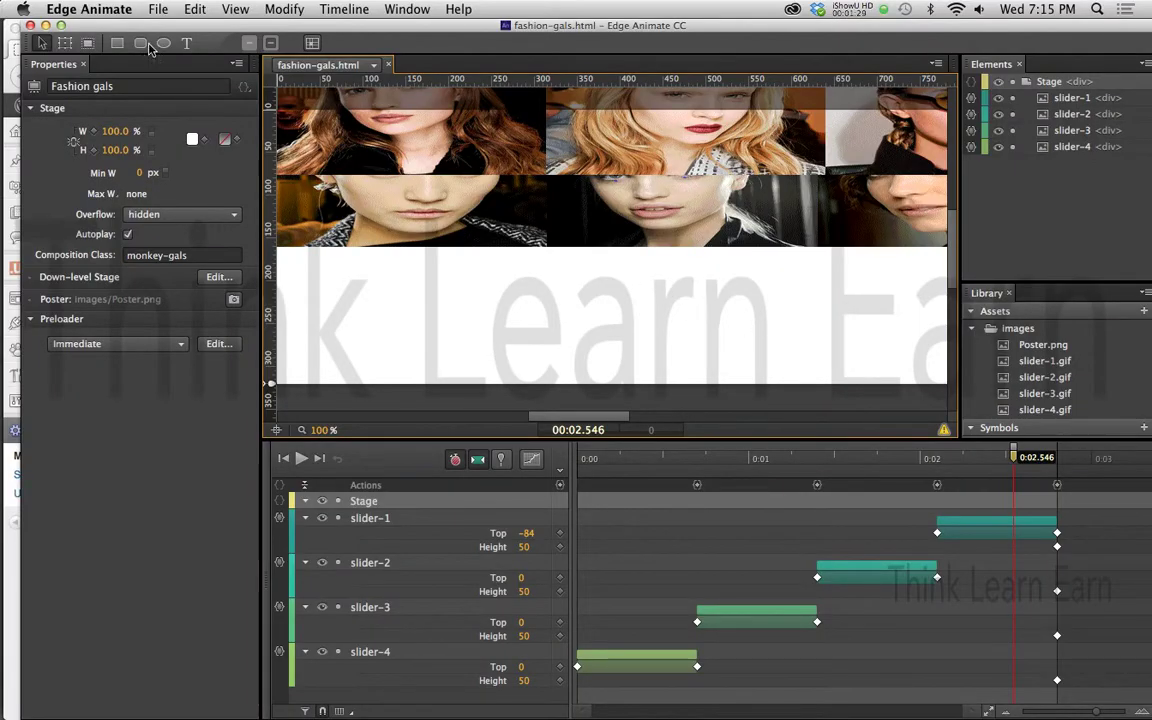
Step: Publish the composition with the Animate Deployment Package target enabled alongside Web, and save the project
{"action": "left_click", "coordinate": [158, 10]}
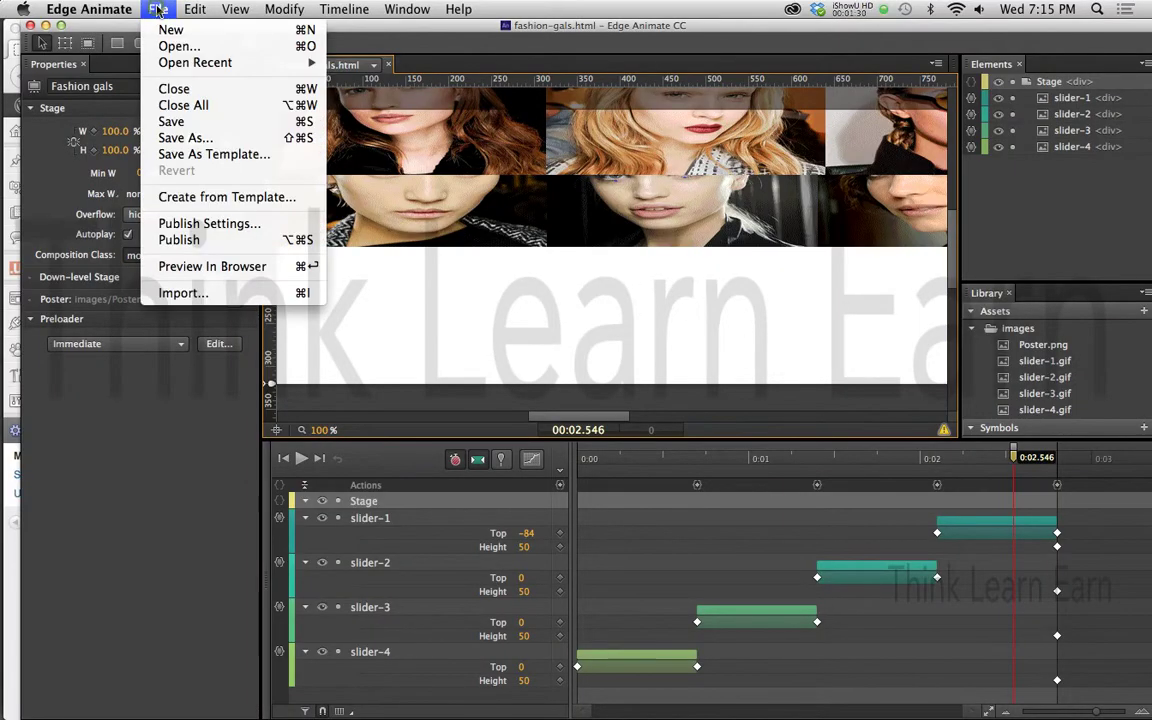
{"action": "left_click", "coordinate": [210, 229]}
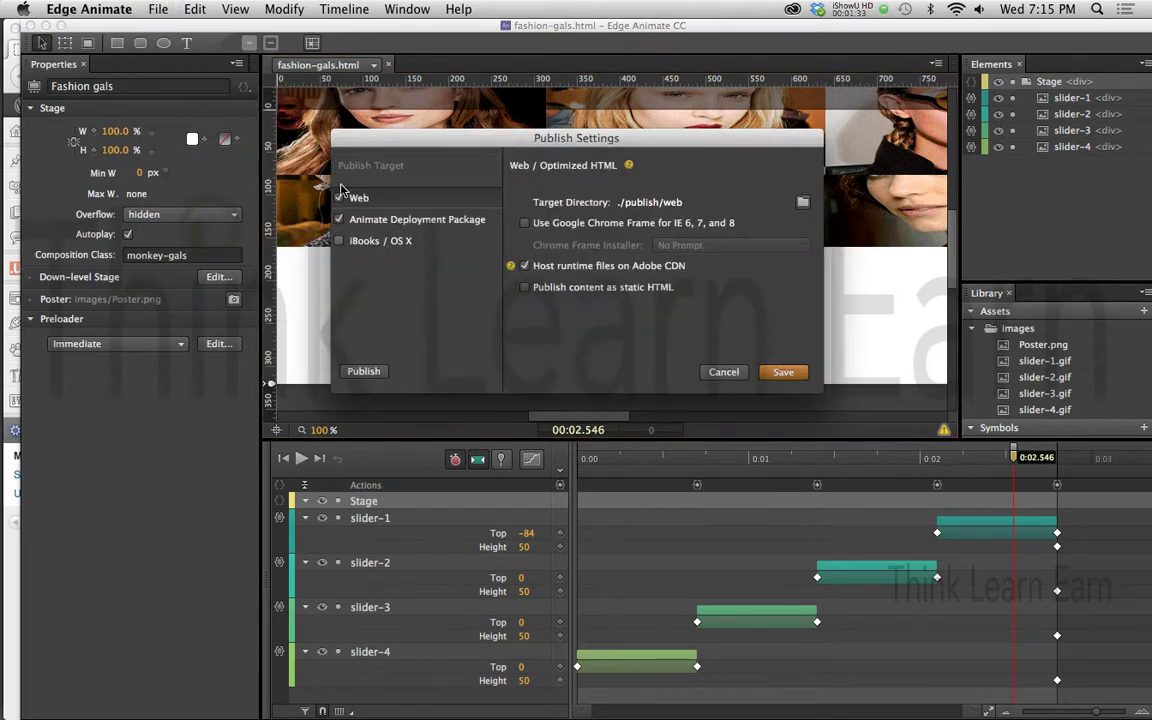
{"action": "left_click", "coordinate": [335, 221]}
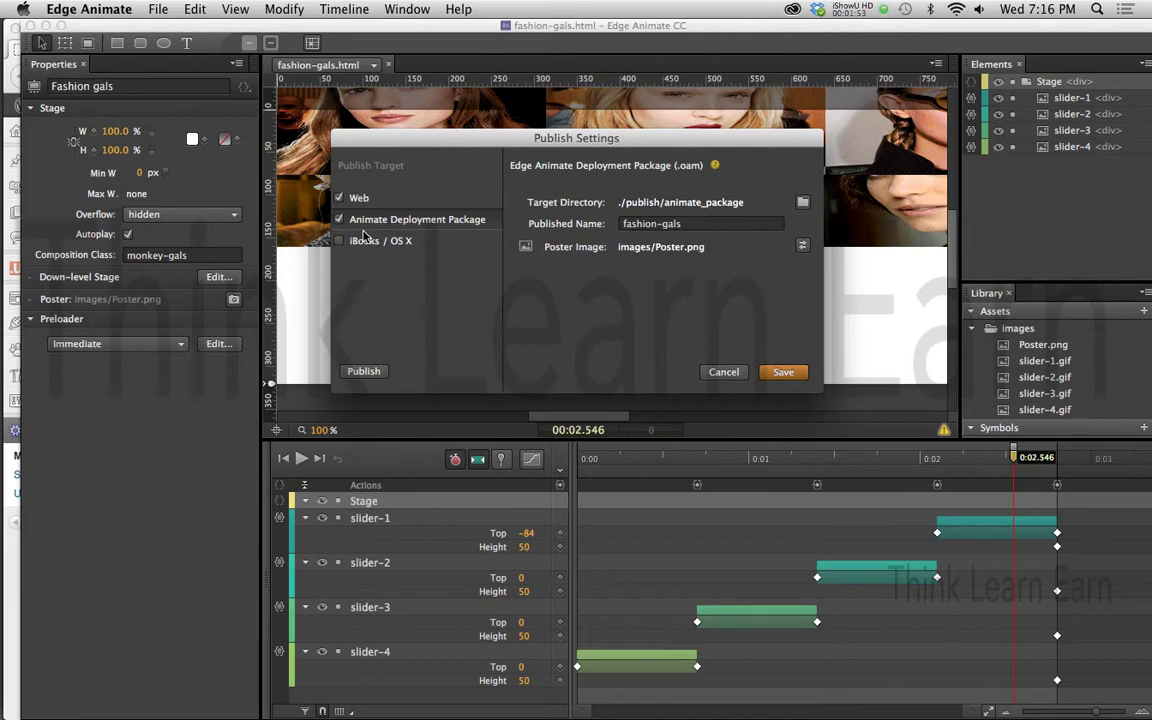
{"action": "left_click", "coordinate": [363, 371]}
{"action": "key", "text": "super+s"}
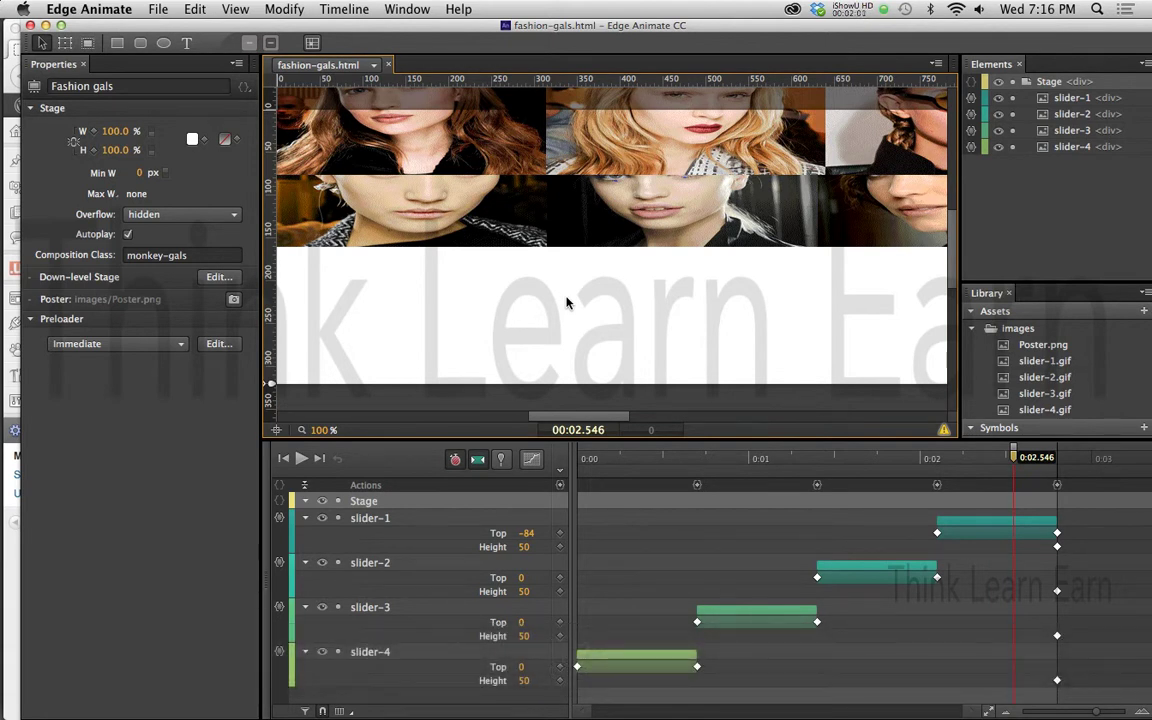
Step: Switch to Firefox and browse for the composition file to upload, going to the fashion-gals folder inside ultimatumworkflow
{"action": "key", "text": "super+Tab"}
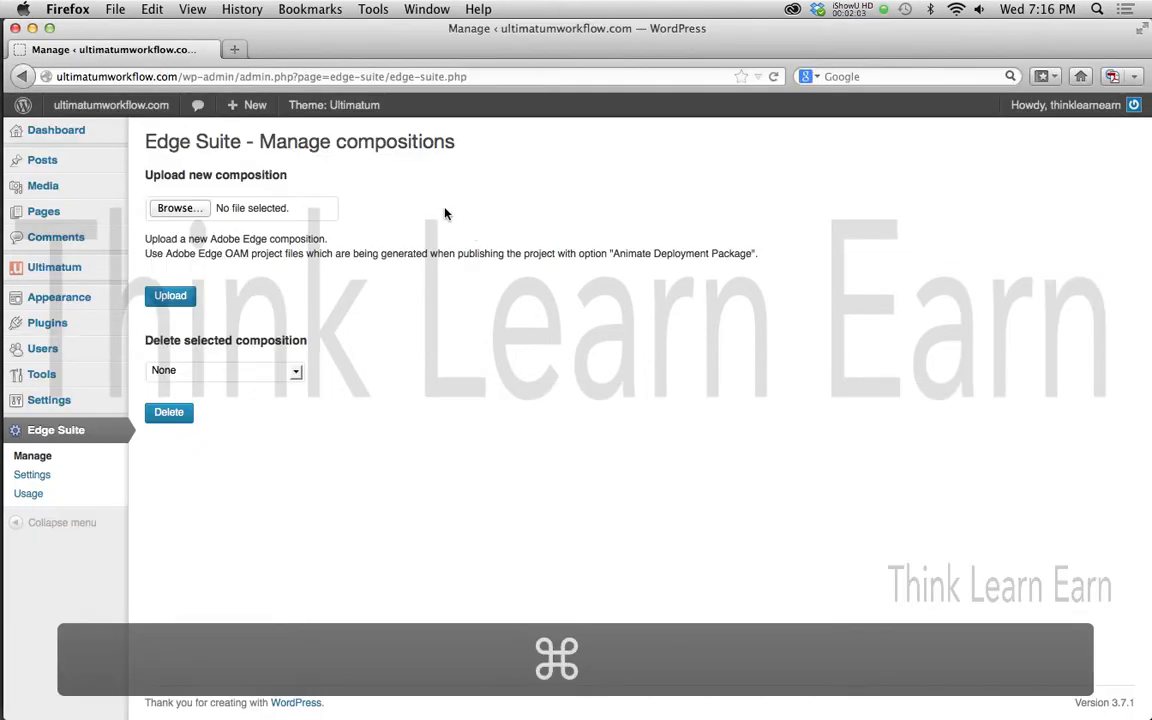
{"action": "left_click", "coordinate": [199, 209]}
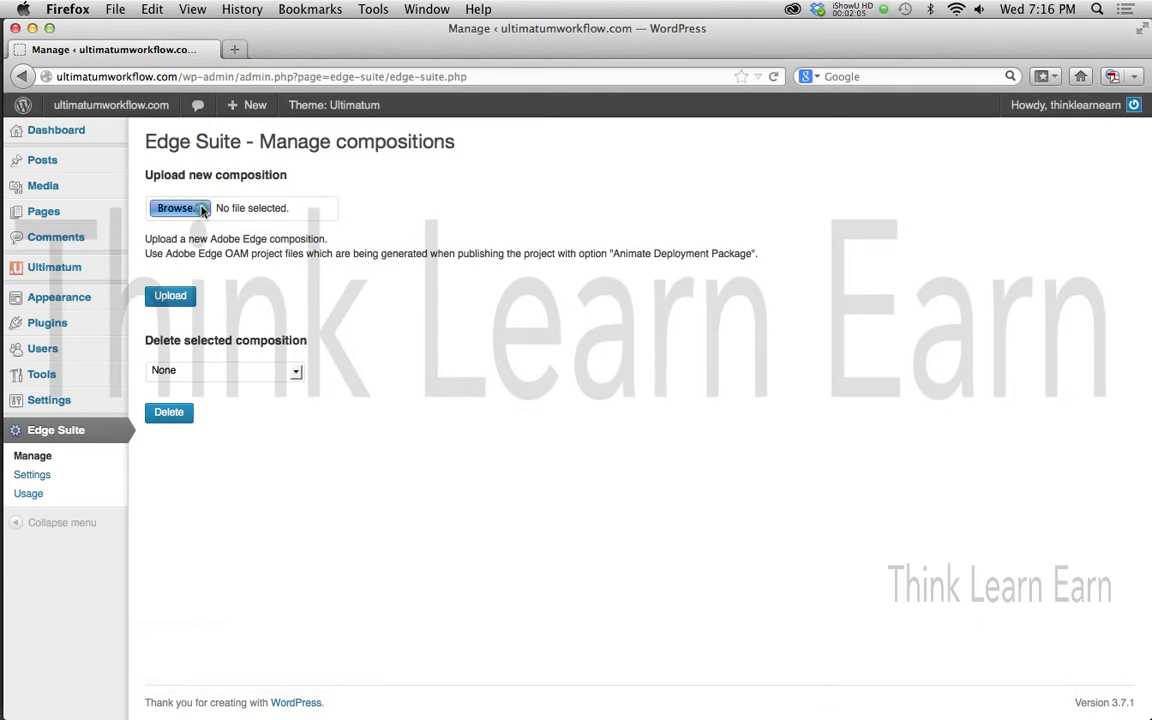
{"action": "left_click", "coordinate": [560, 136]}
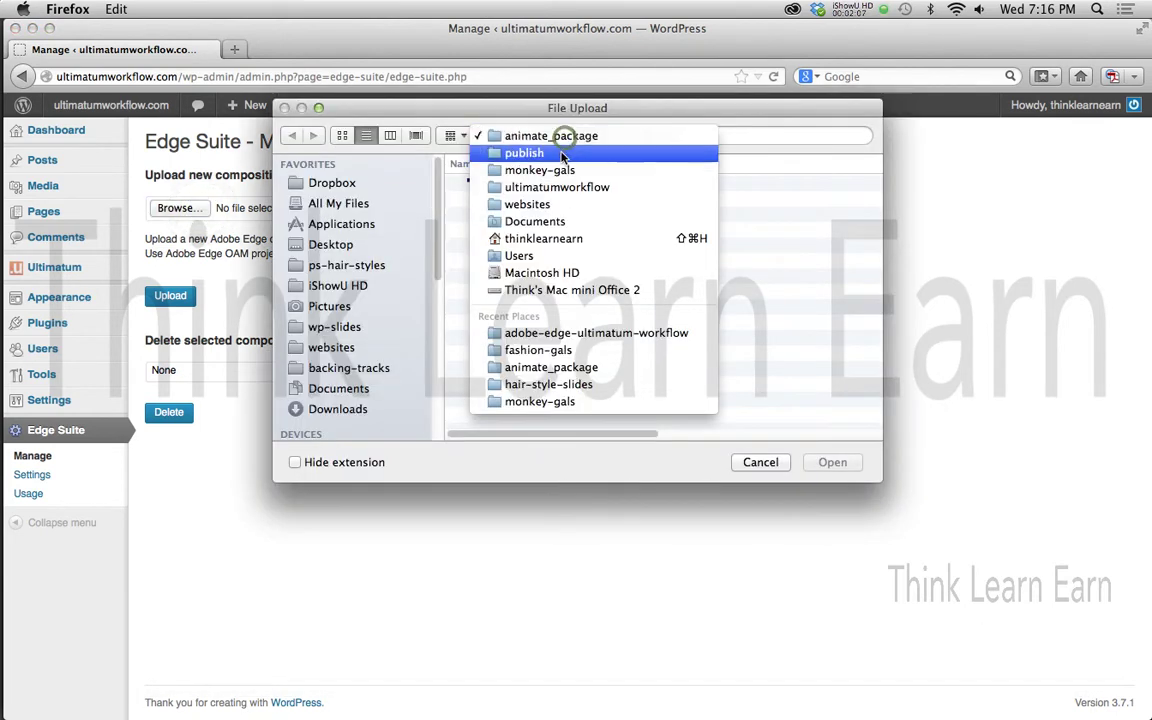
{"action": "left_click", "coordinate": [562, 153]}
{"action": "left_click", "coordinate": [560, 140]}
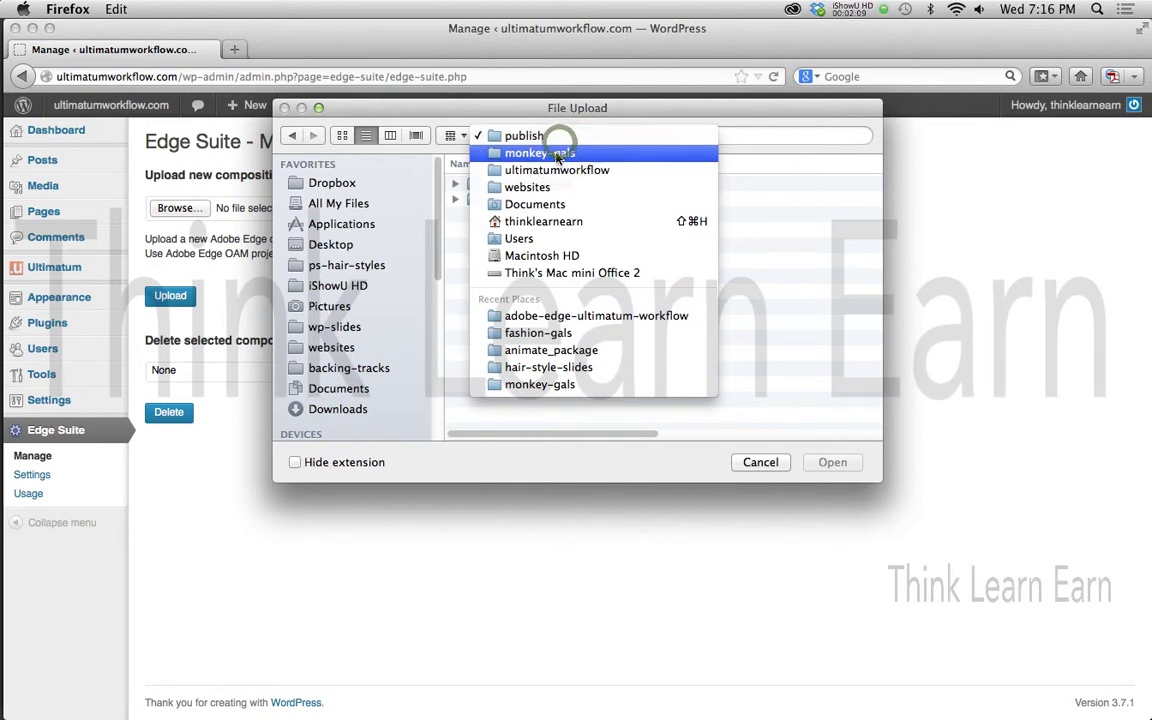
{"action": "left_click", "coordinate": [558, 154]}
{"action": "left_click", "coordinate": [560, 137]}
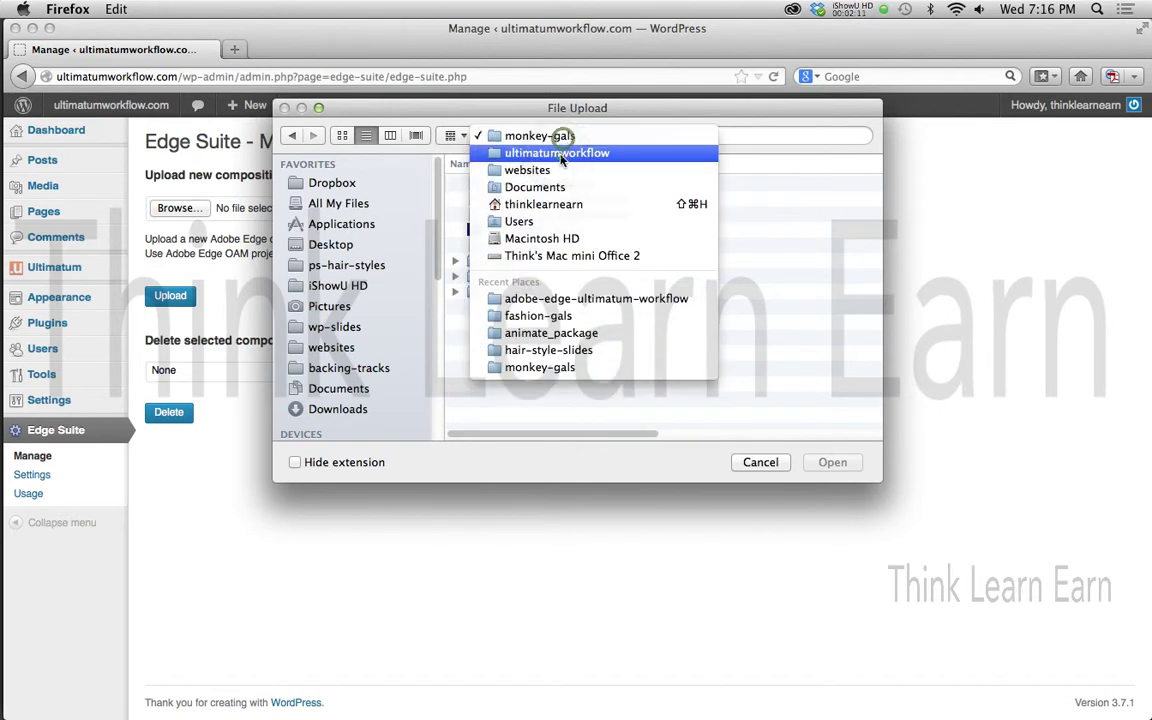
{"action": "left_click", "coordinate": [562, 154]}
{"action": "double_click", "coordinate": [540, 185]}
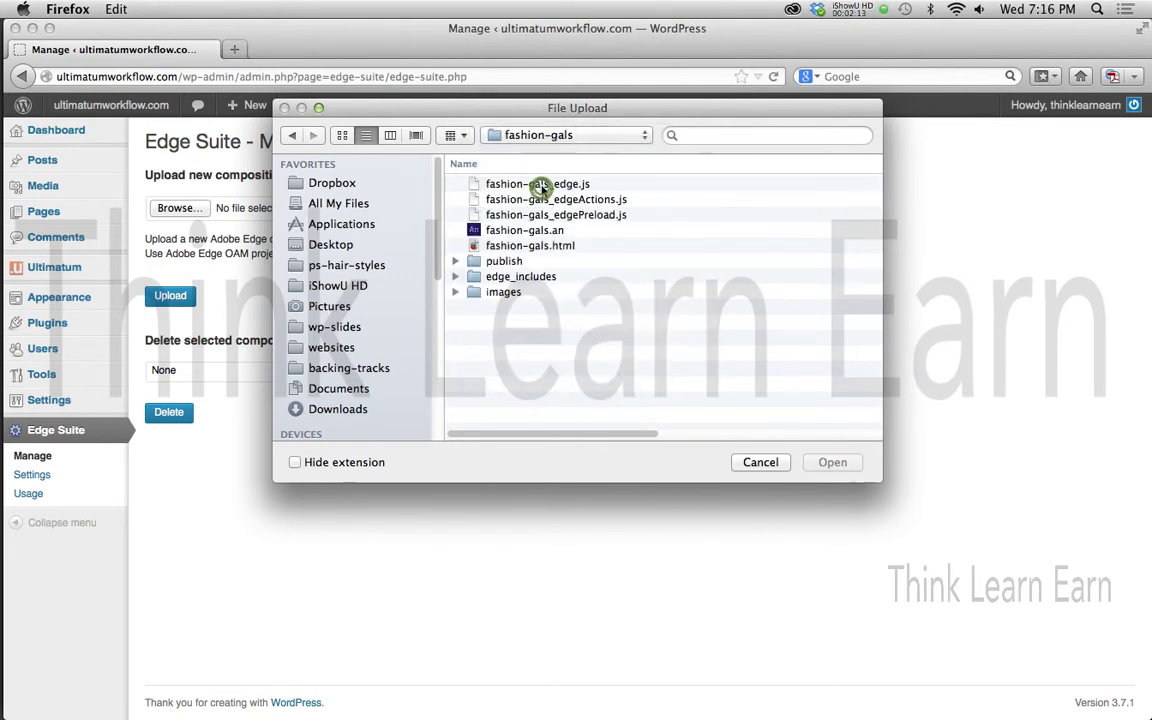
Step: Choose fashion-gals.oam from the publish/animate_package folder as the new composition's file
{"action": "left_click", "coordinate": [455, 262]}
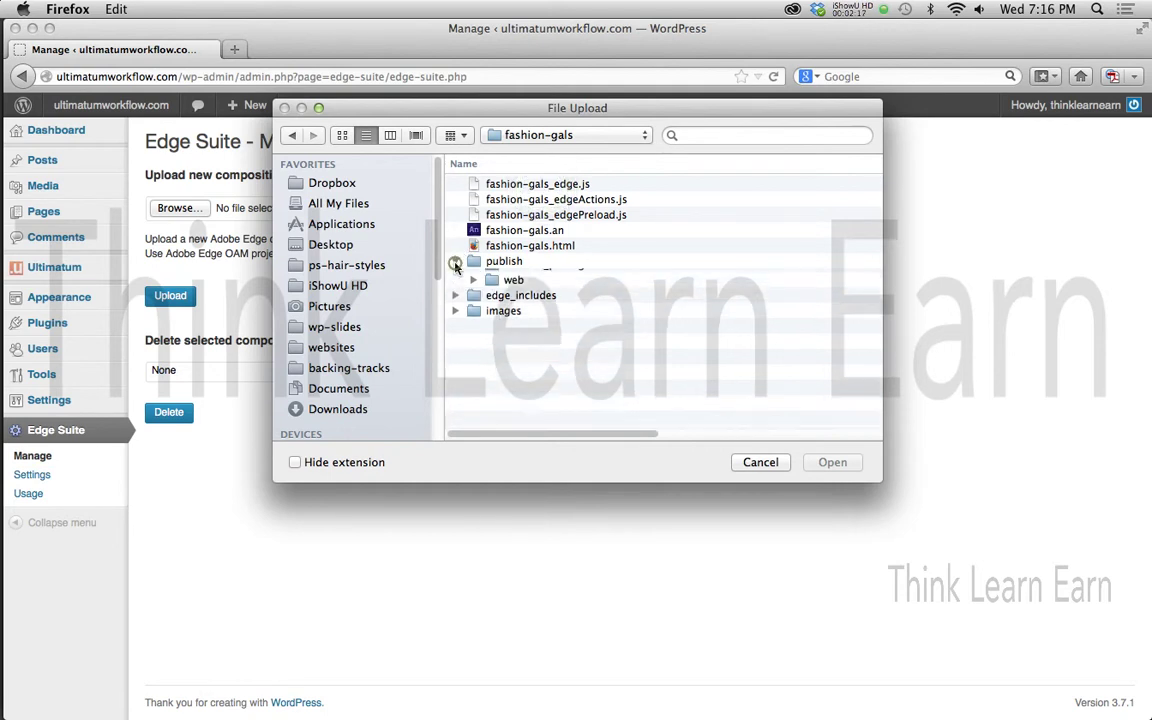
{"action": "left_click", "coordinate": [472, 292]}
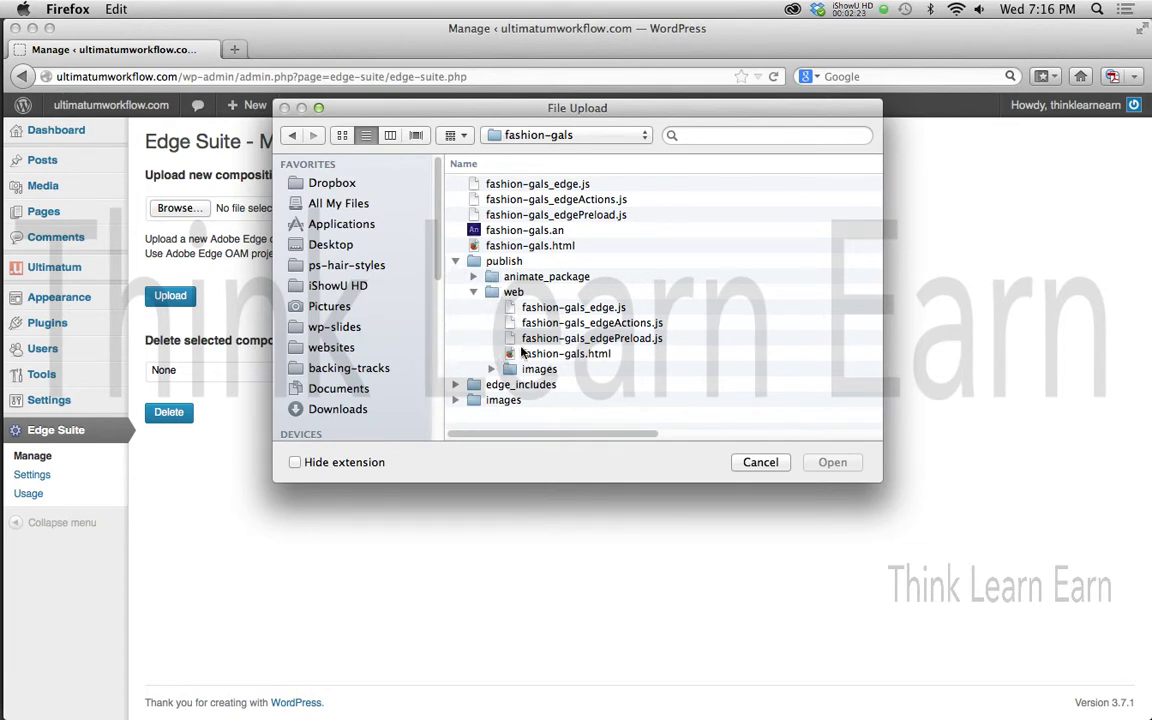
{"action": "left_click", "coordinate": [473, 292]}
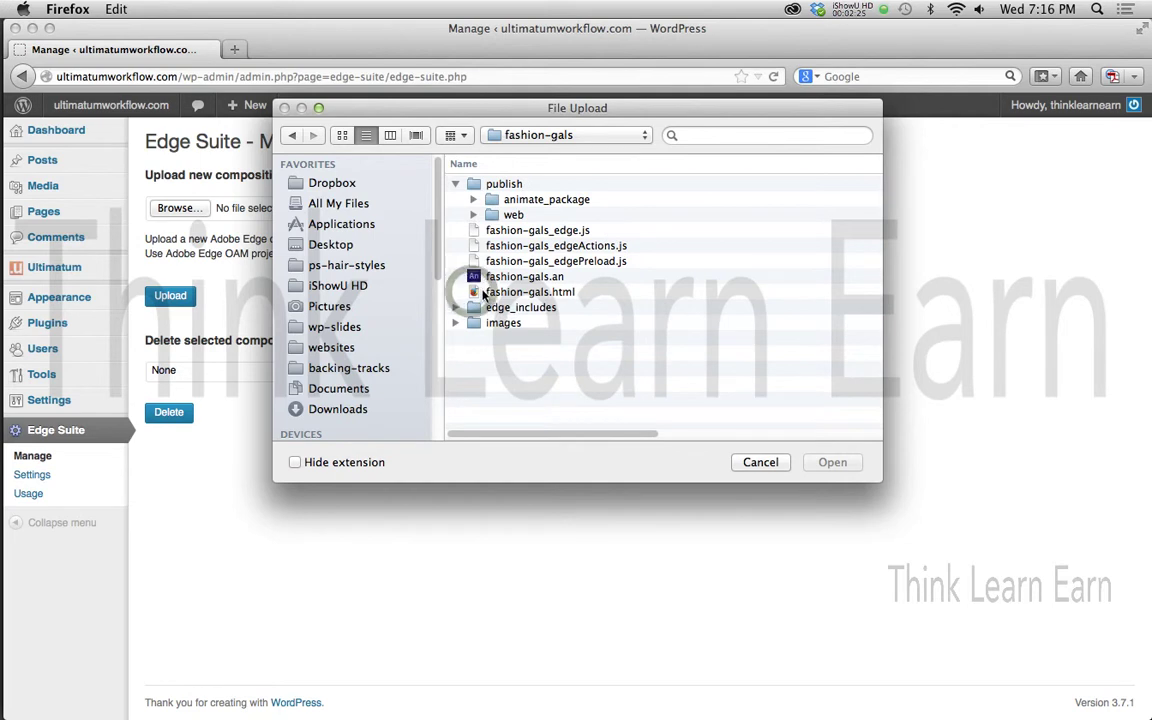
{"action": "left_click", "coordinate": [472, 200]}
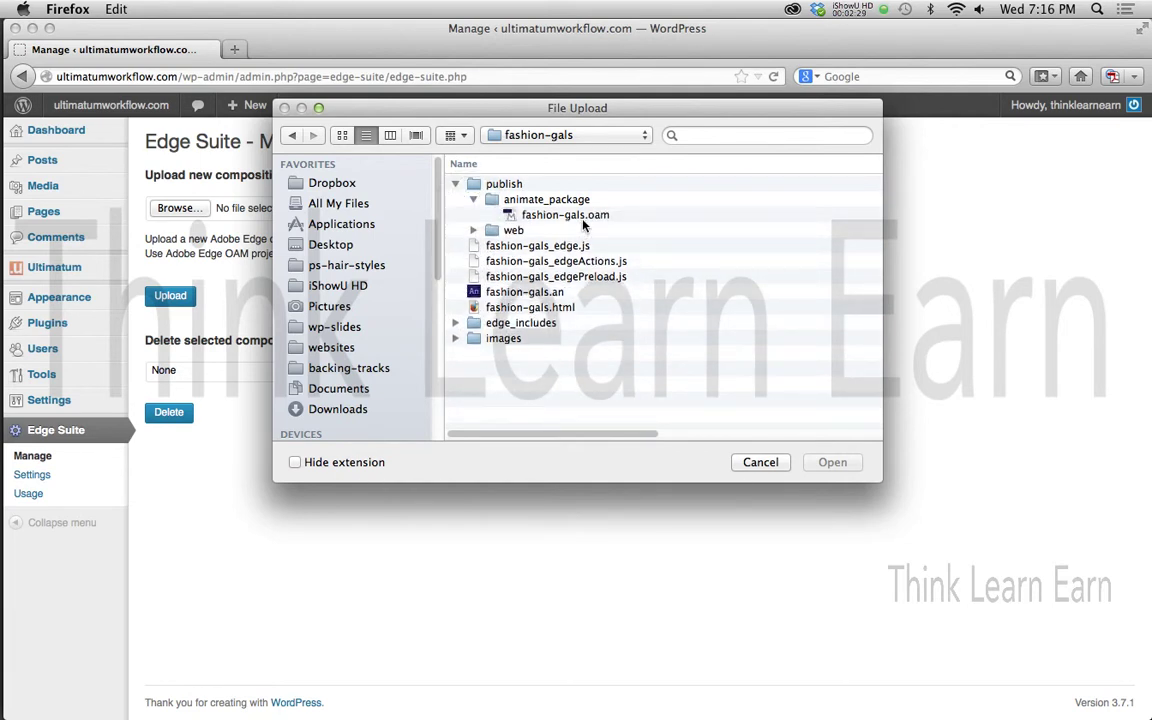
{"action": "left_click", "coordinate": [514, 217]}
{"action": "double_click", "coordinate": [514, 217]}
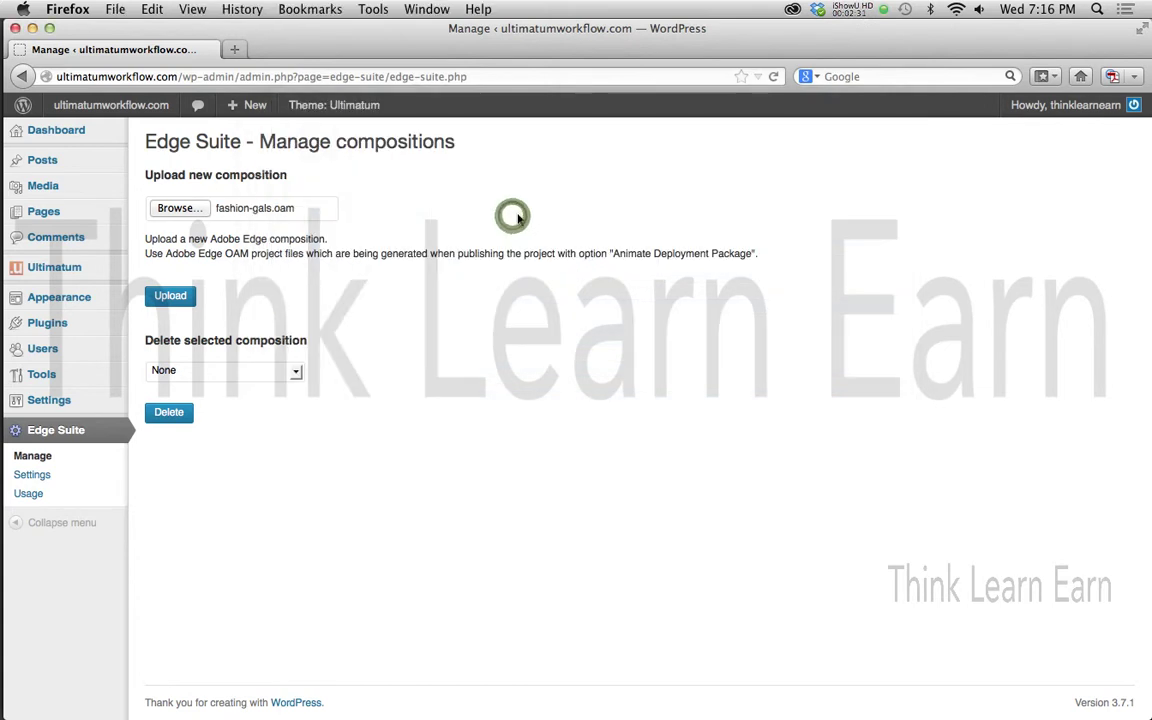
Step: Upload the chosen composition and look up its ID in the list of uploaded compositions
{"action": "left_click", "coordinate": [184, 300]}
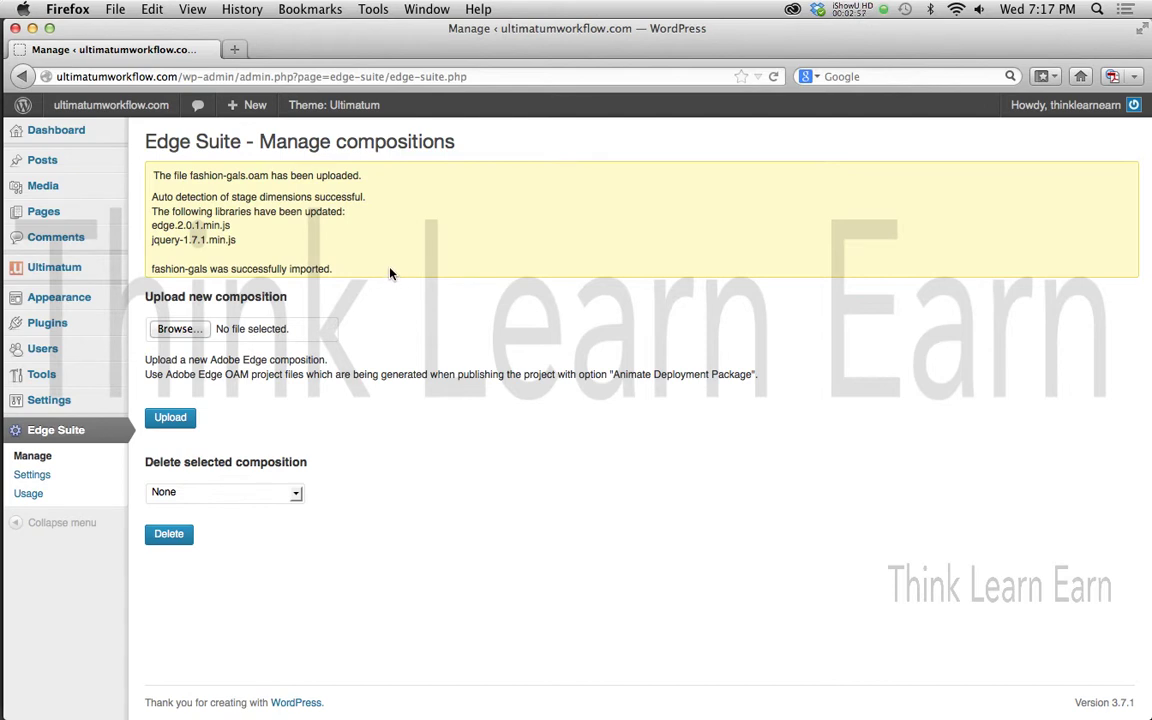
{"action": "left_click", "coordinate": [296, 493]}
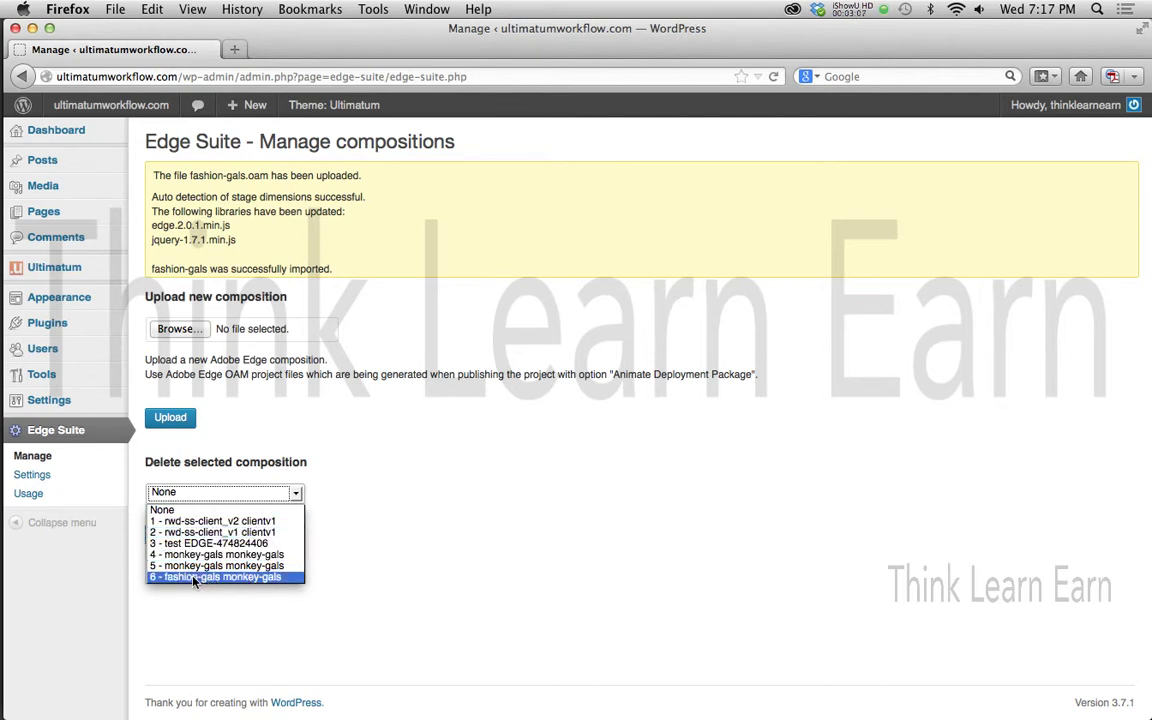
{"action": "left_click", "coordinate": [394, 550]}
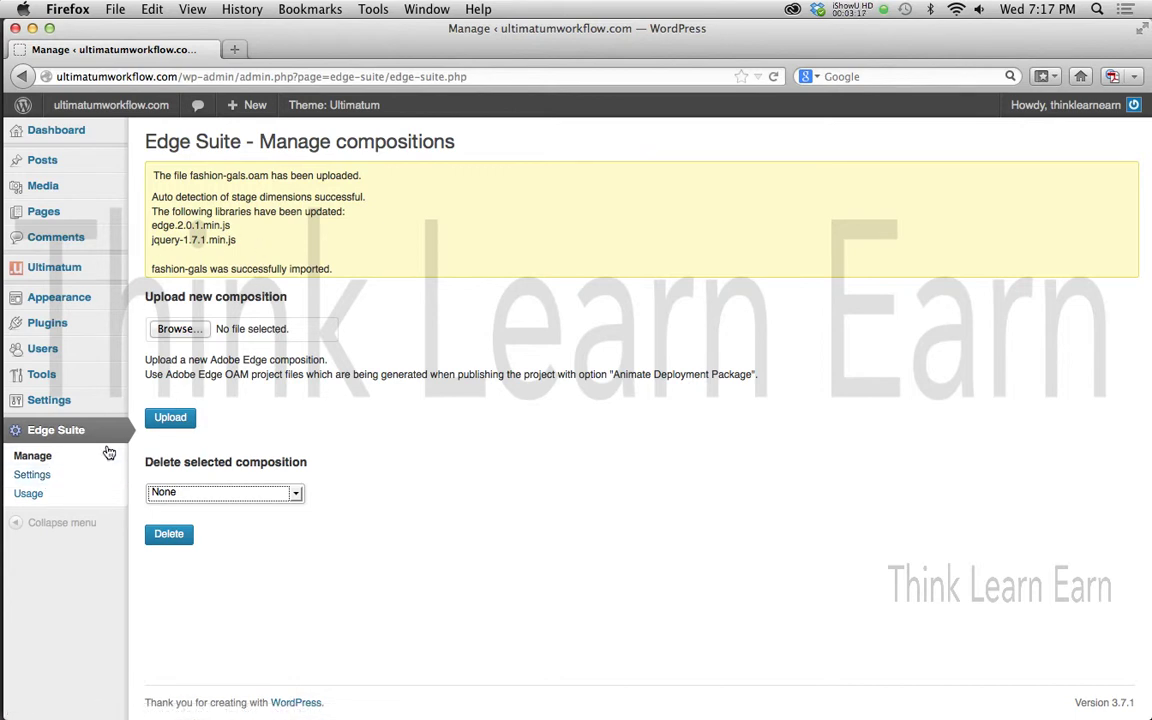
Step: Turn off debug mode in the Edge Suite settings and save the changes
{"action": "left_click", "coordinate": [36, 476]}
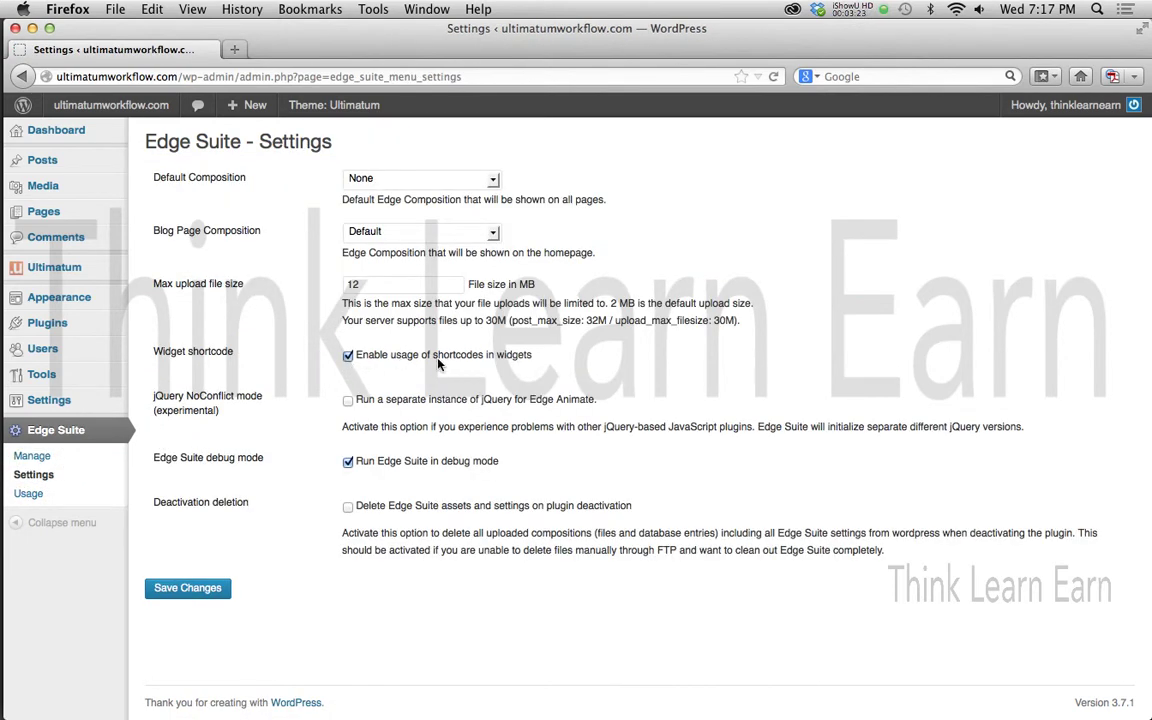
{"action": "left_click", "coordinate": [348, 463]}
{"action": "left_click", "coordinate": [188, 588]}
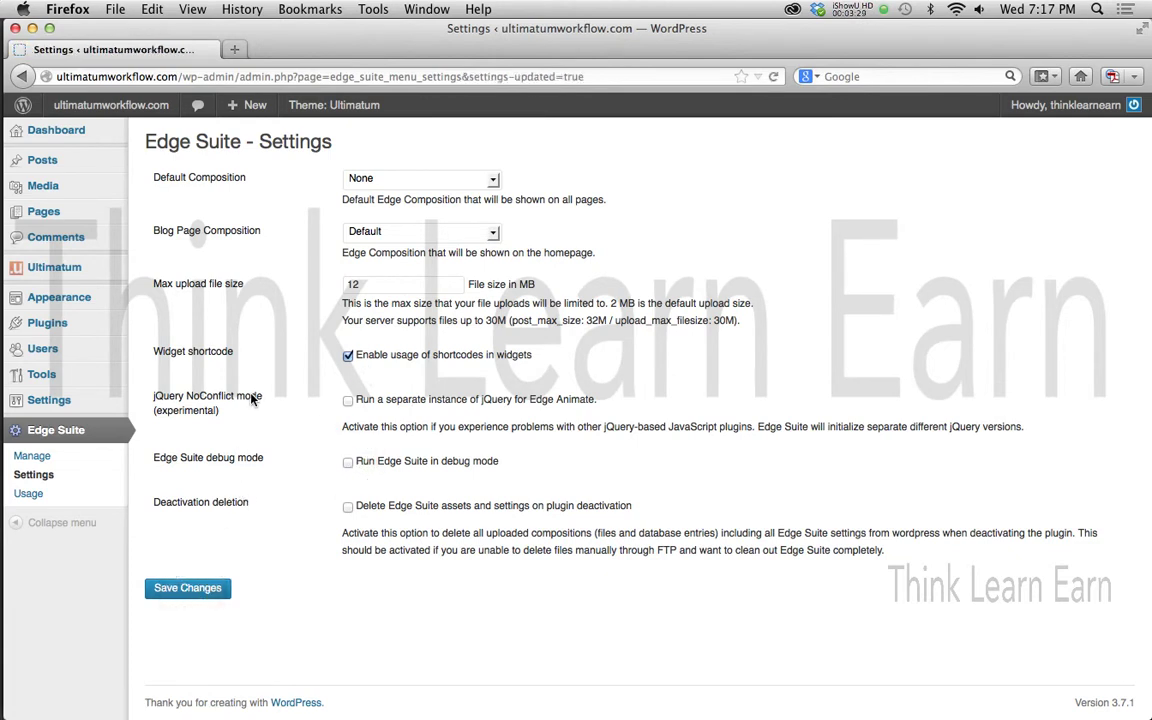
Step: Open the post "My new slider 1" for editing
{"action": "mouse_move", "coordinate": [69, 165]}
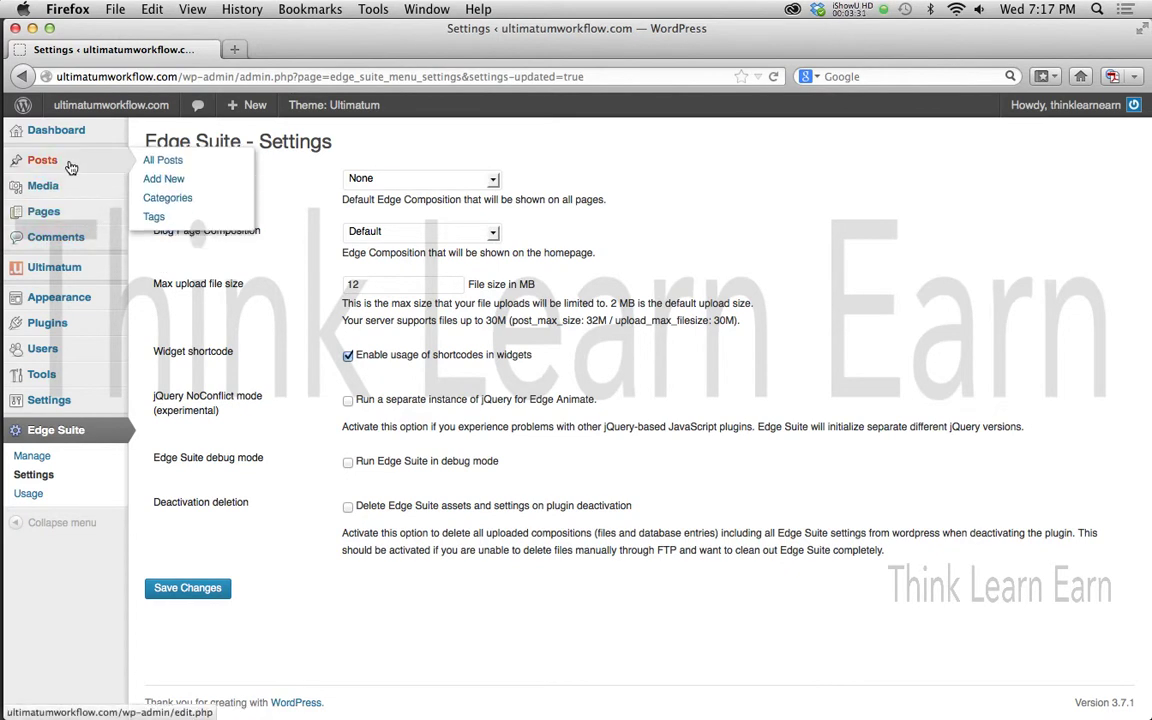
{"action": "left_click", "coordinate": [69, 164]}
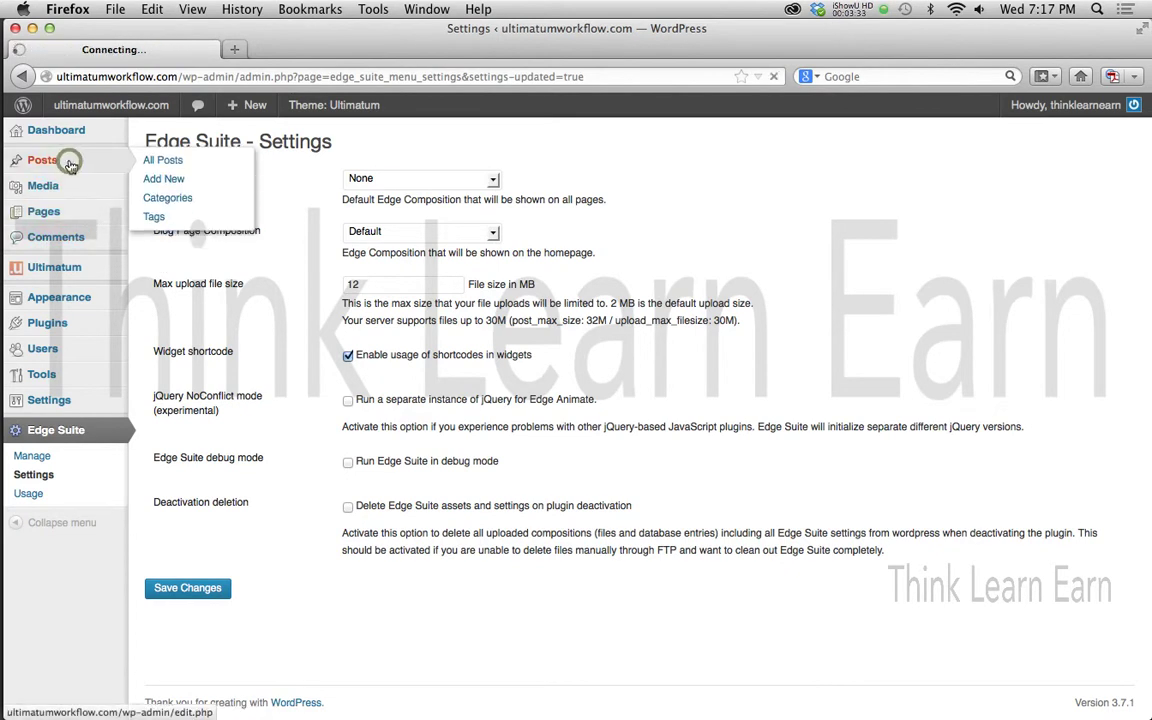
{"action": "mouse_move", "coordinate": [193, 250]}
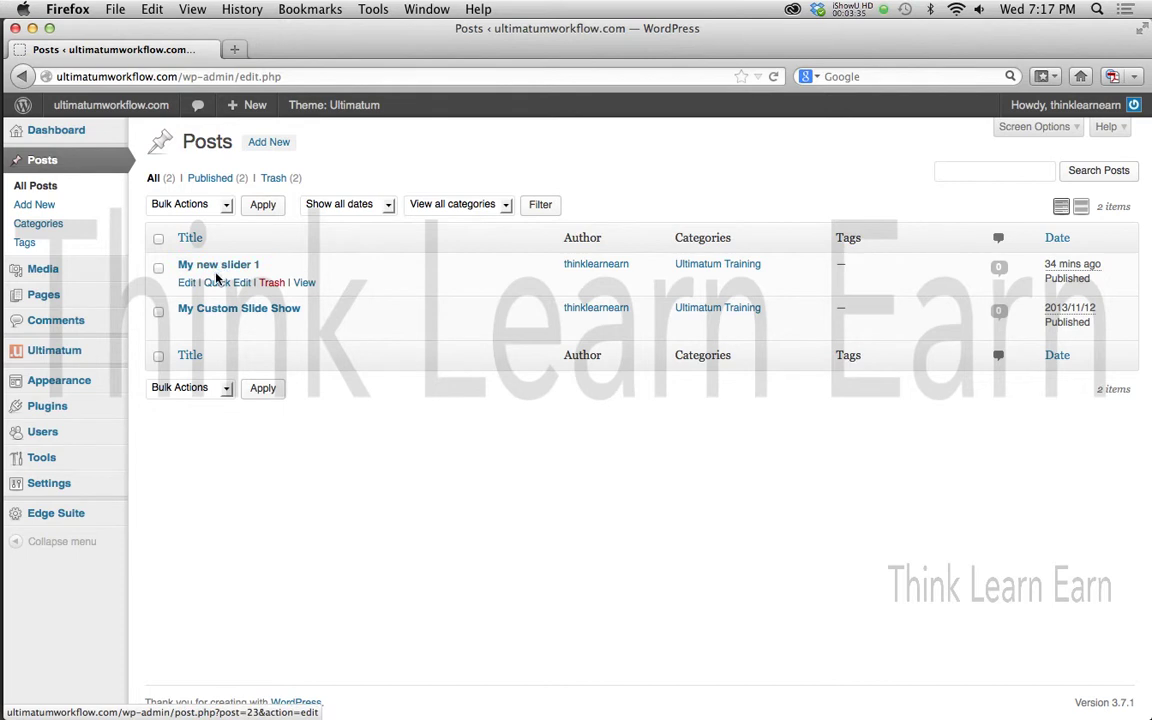
{"action": "left_click", "coordinate": [188, 283]}
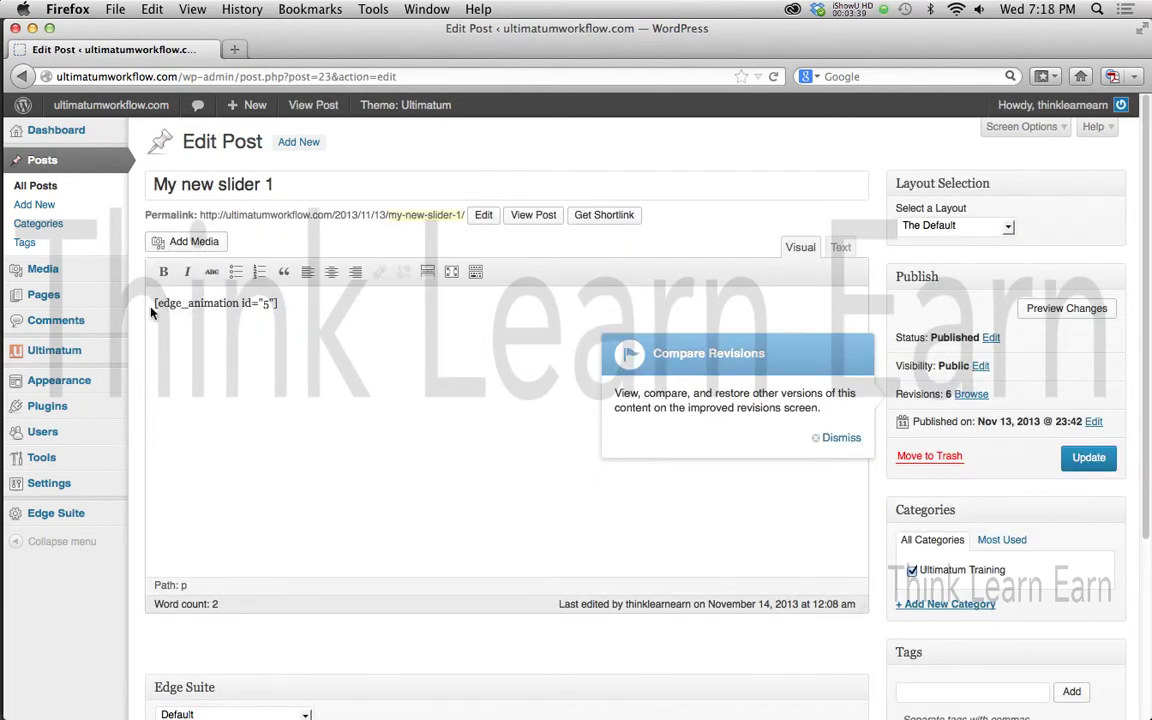
Step: Change the edge_animation shortcode's id in the post body to 6 and update the post
{"action": "left_click_drag", "start_coordinate": [152, 305], "coordinate": [302, 310]}
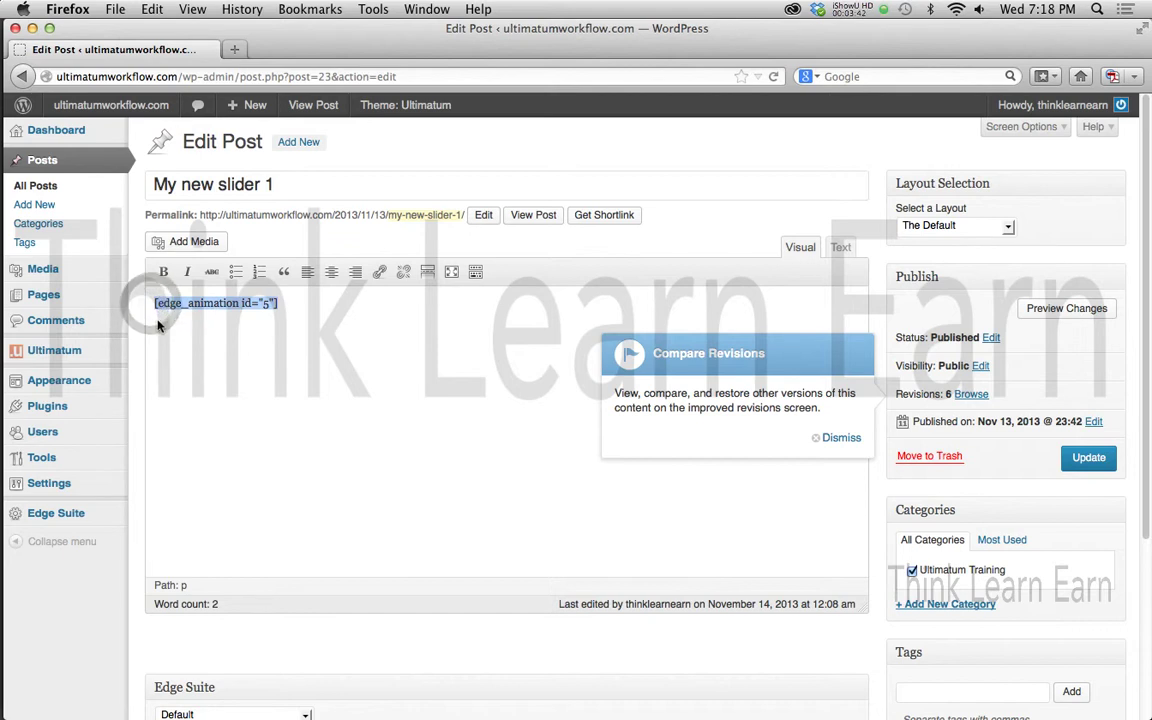
{"action": "left_click", "coordinate": [155, 308]}
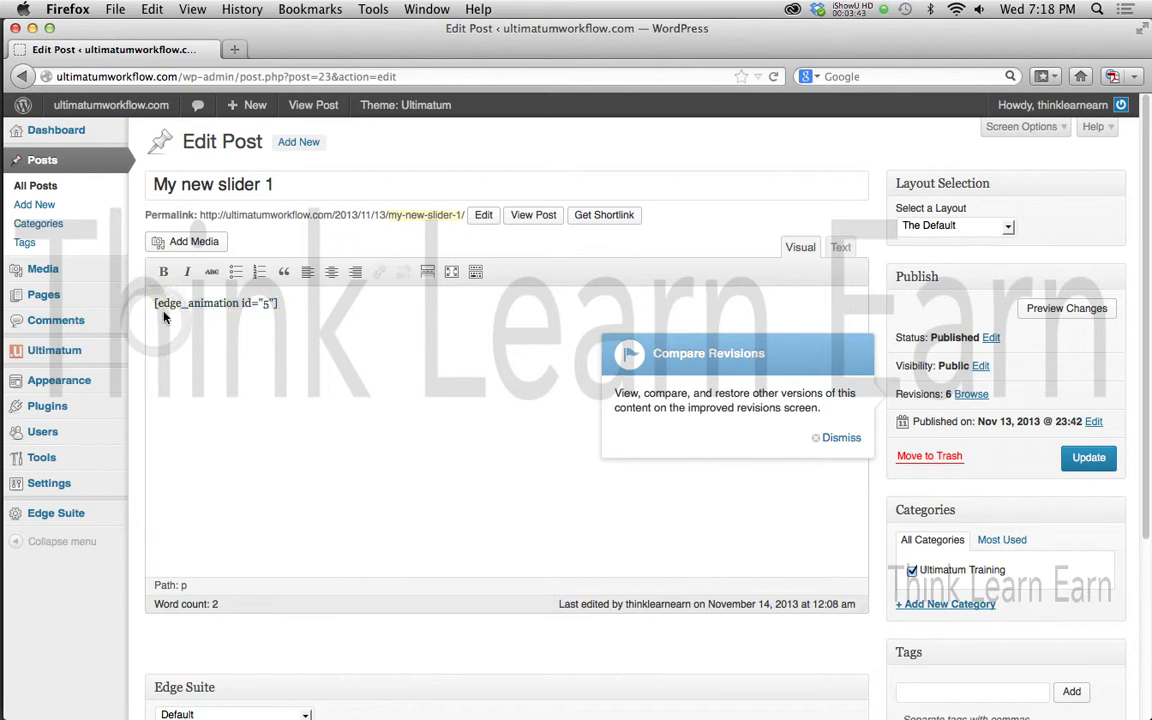
{"action": "left_click", "coordinate": [276, 317]}
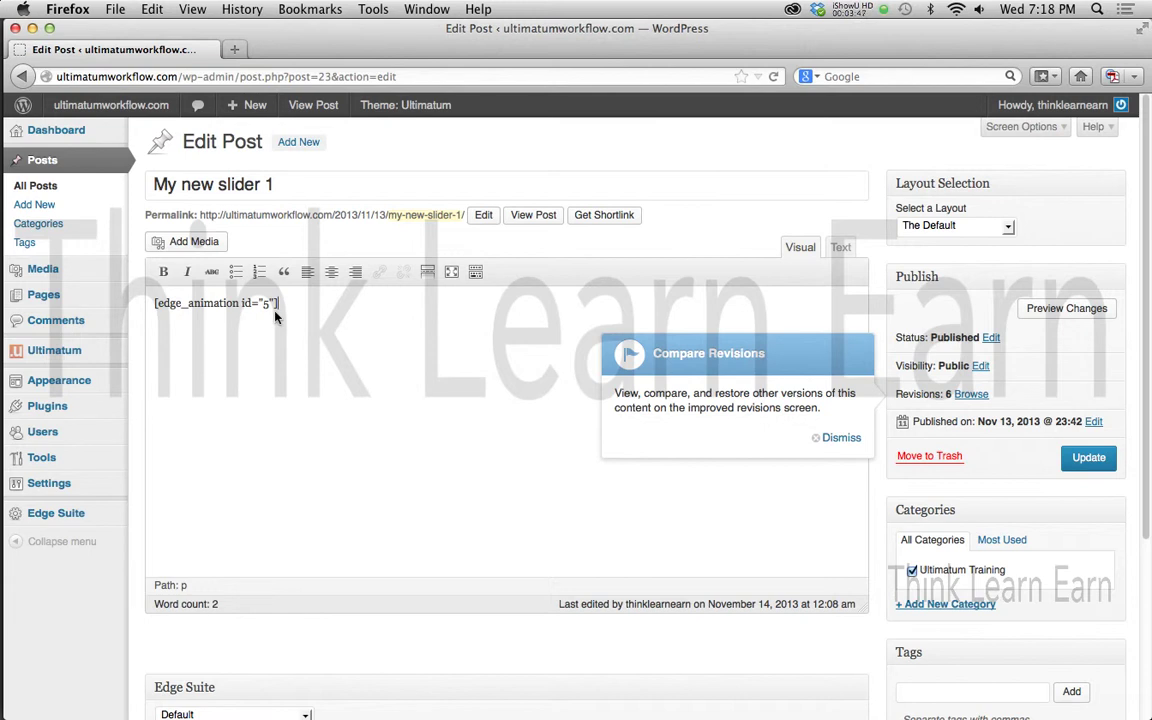
{"action": "mouse_move", "coordinate": [54, 522]}
{"action": "double_click", "coordinate": [267, 304]}
{"action": "type", "text": "6"}
{"action": "left_click", "coordinate": [1102, 464]}
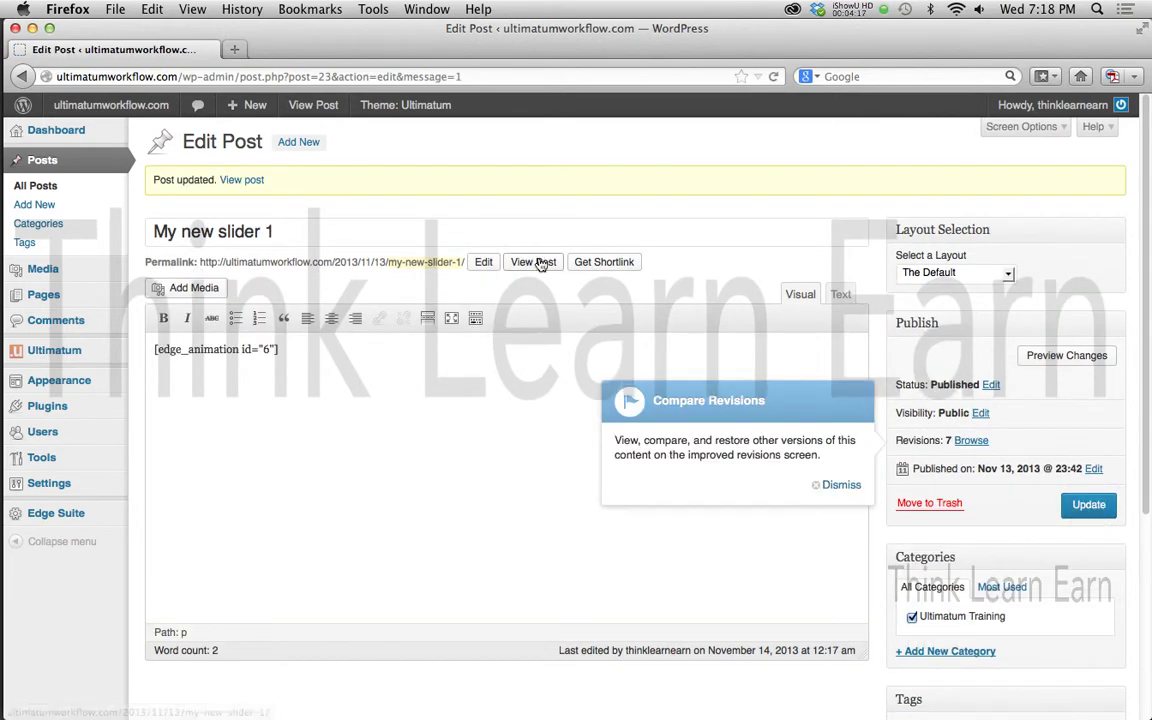
Step: View the published post "My new slider 1" on the site and refresh the page
{"action": "left_click", "coordinate": [540, 262]}
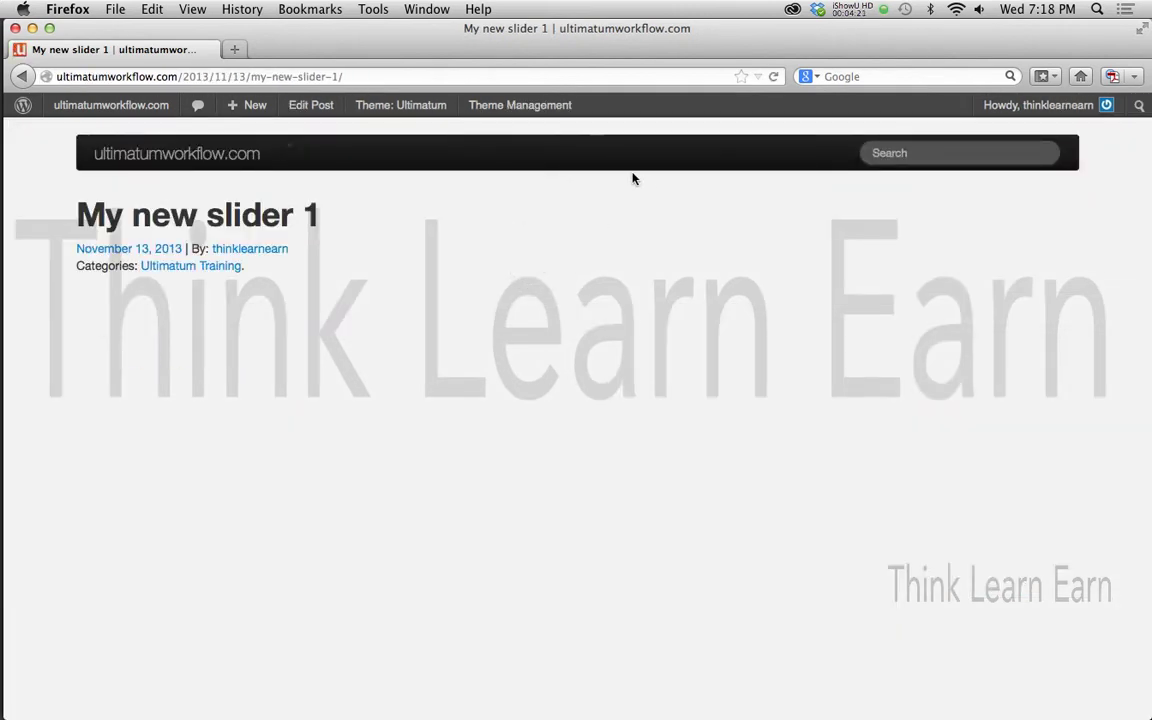
{"action": "left_click", "coordinate": [775, 77]}
{"action": "left_click", "coordinate": [690, 76]}
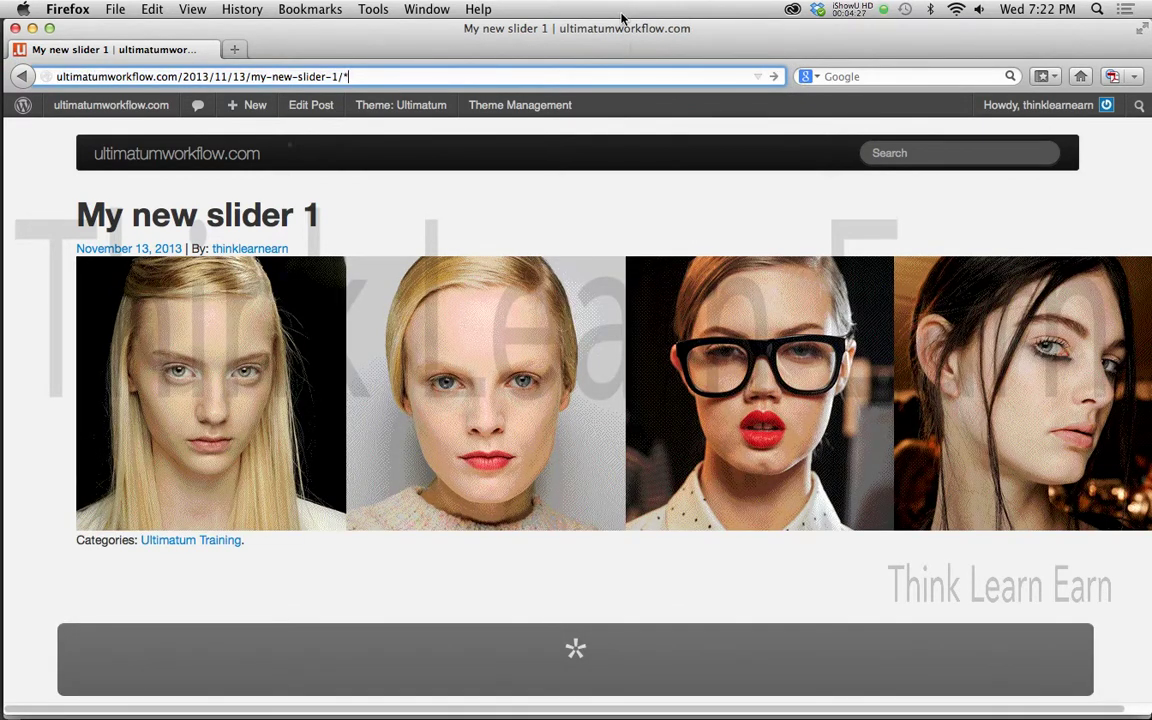
Step: Reload the post from its address without the trailing asterisk and test the embedded slider by advancing its images twice
{"action": "left_click", "coordinate": [517, 76]}
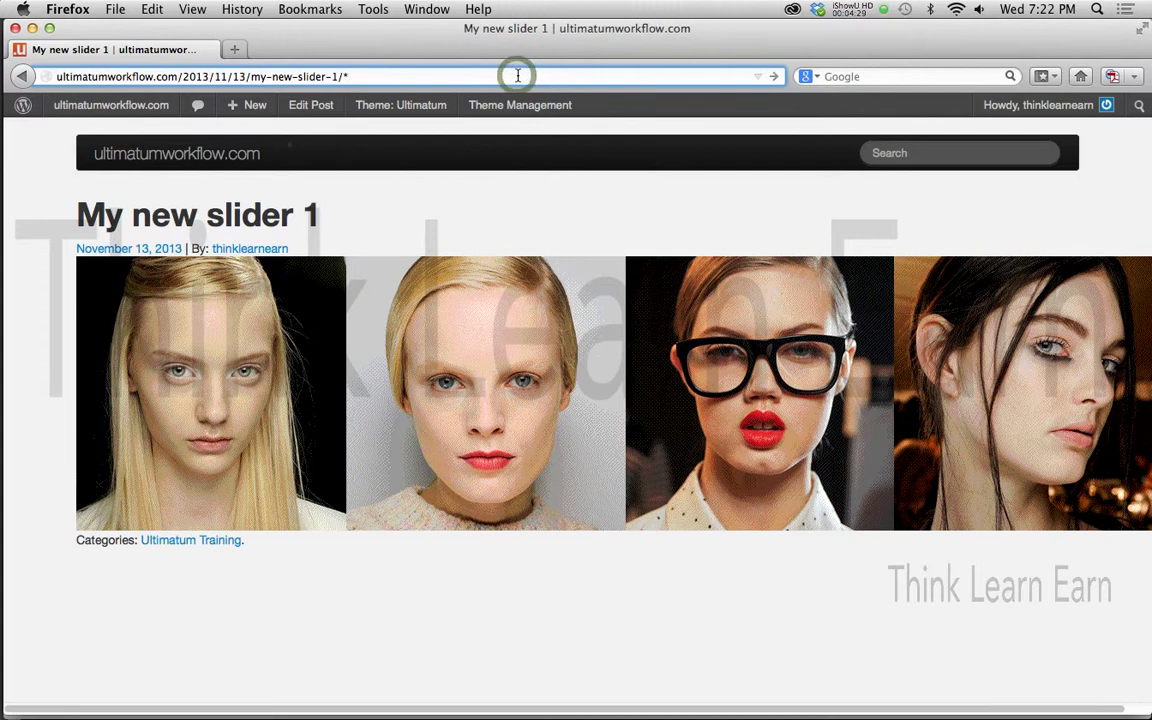
{"action": "key", "text": "BackSpace"}
{"action": "key", "text": "Return"}
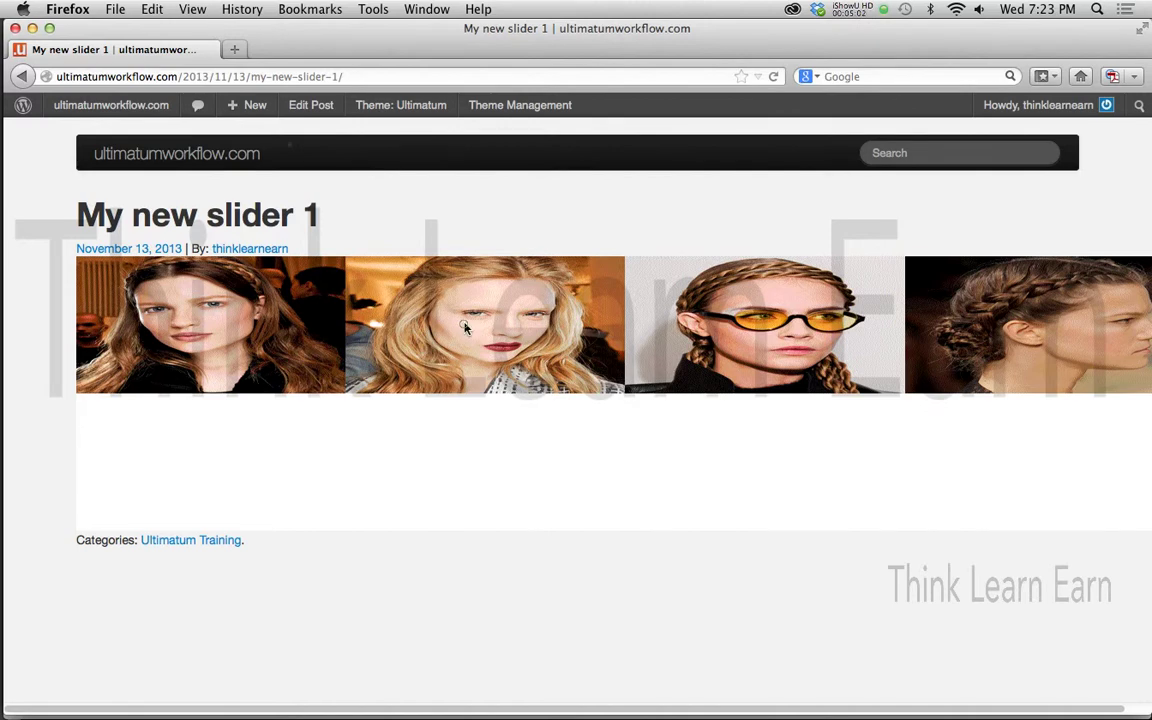
{"action": "left_click", "coordinate": [465, 328]}
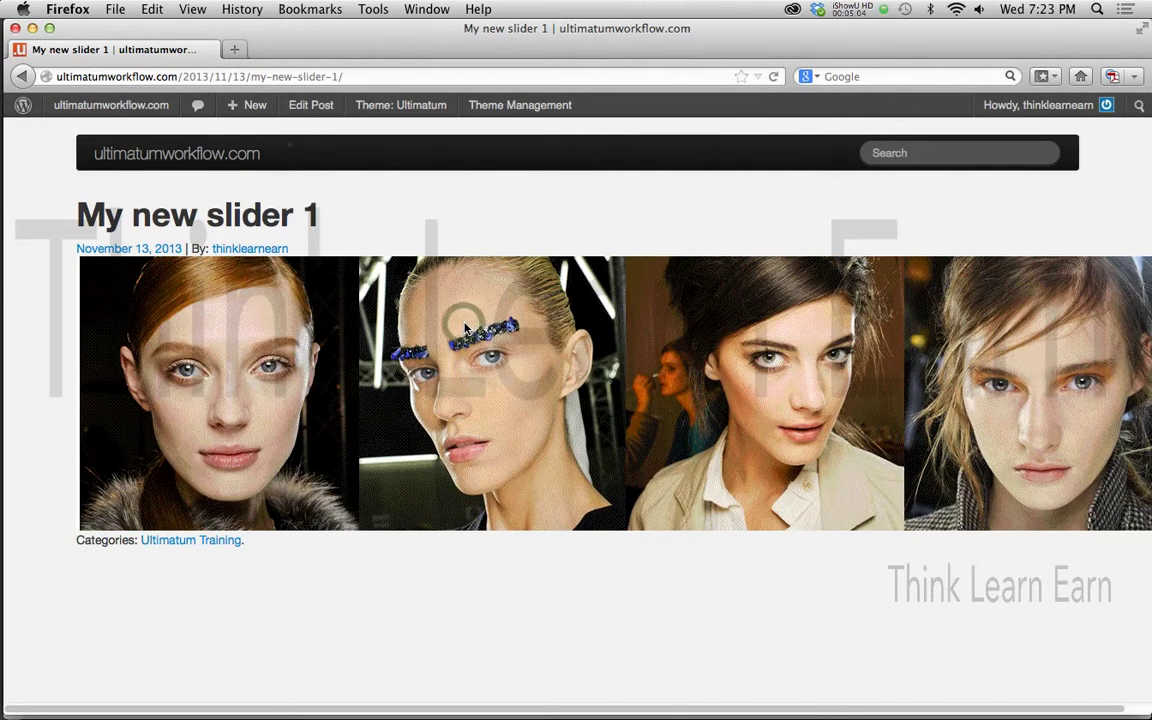
{"action": "left_click", "coordinate": [465, 328]}
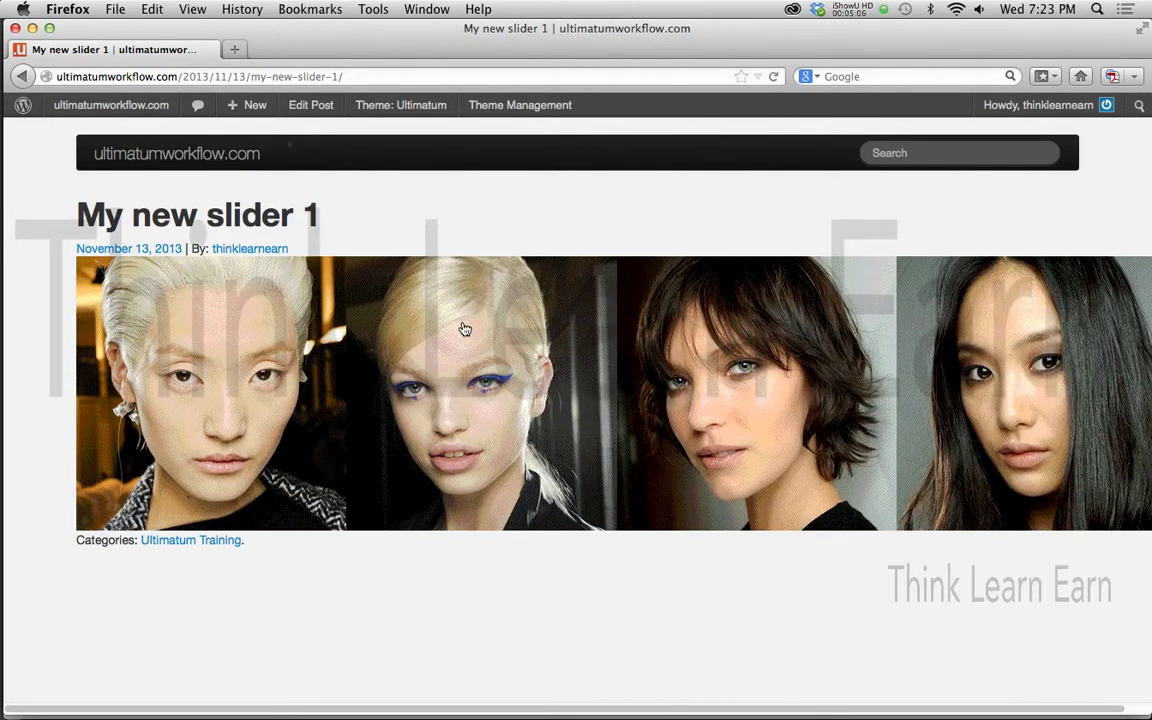